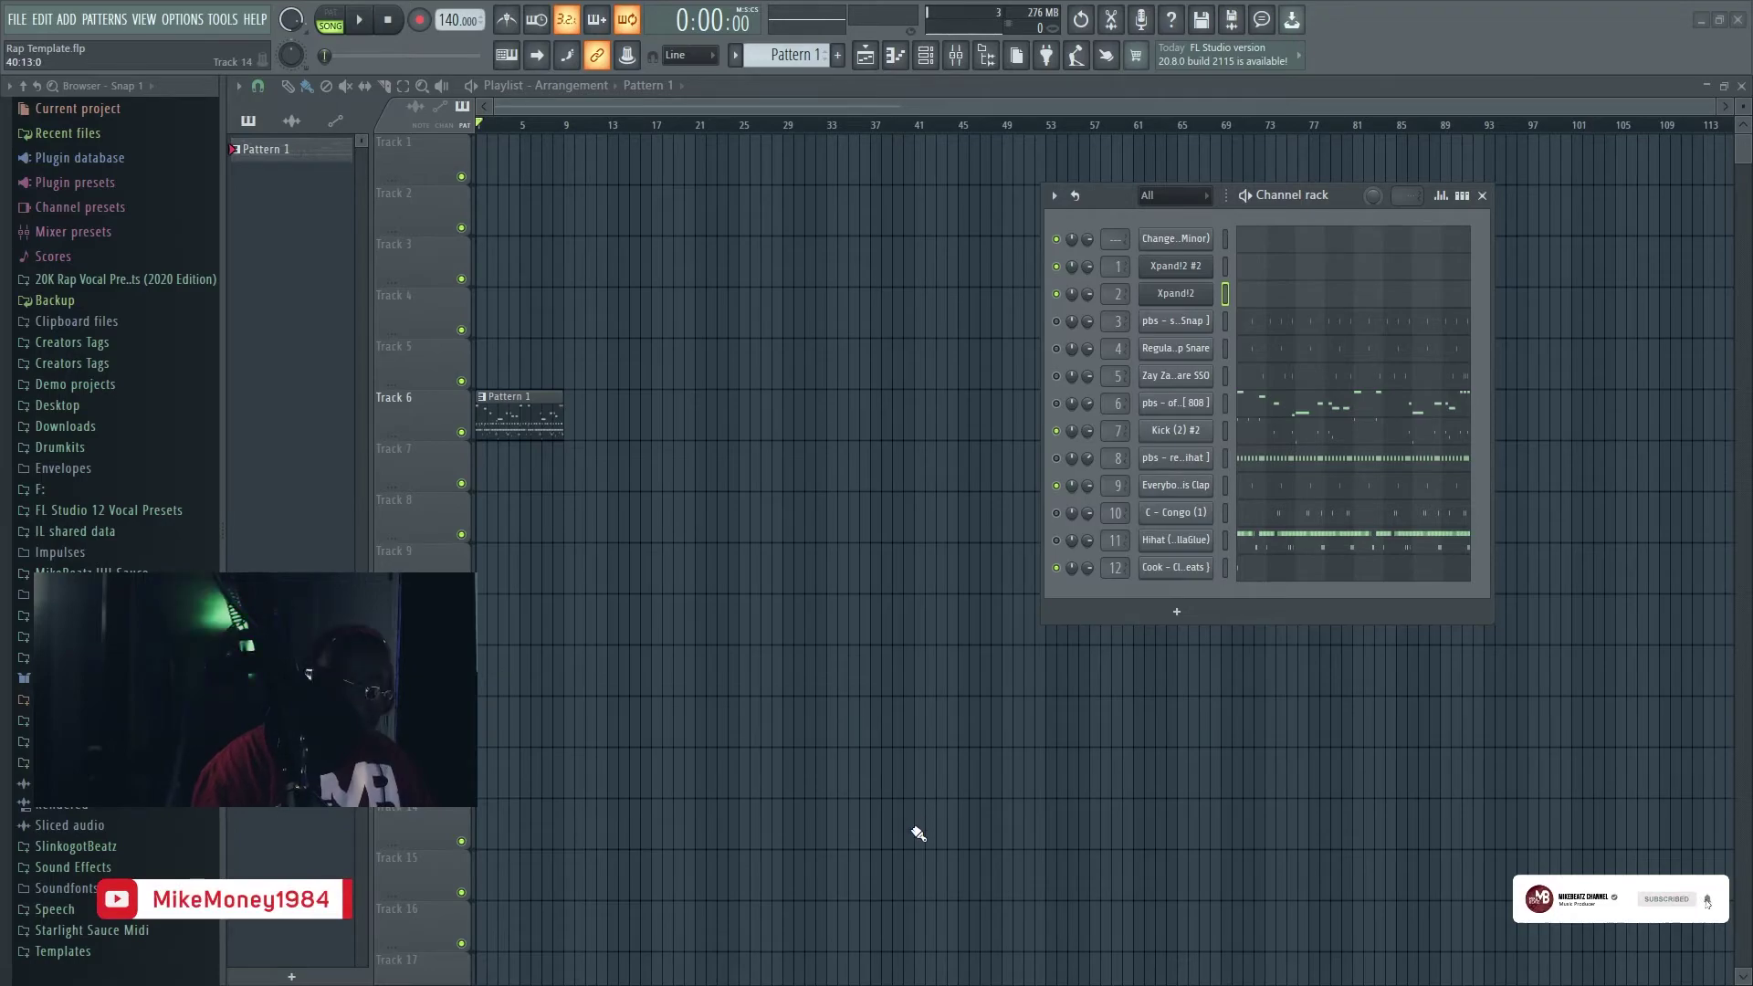
Step: Return to FL Studio and open the Xpand!2 plugin window on the 444 piano preset, moved up and right
key(super)
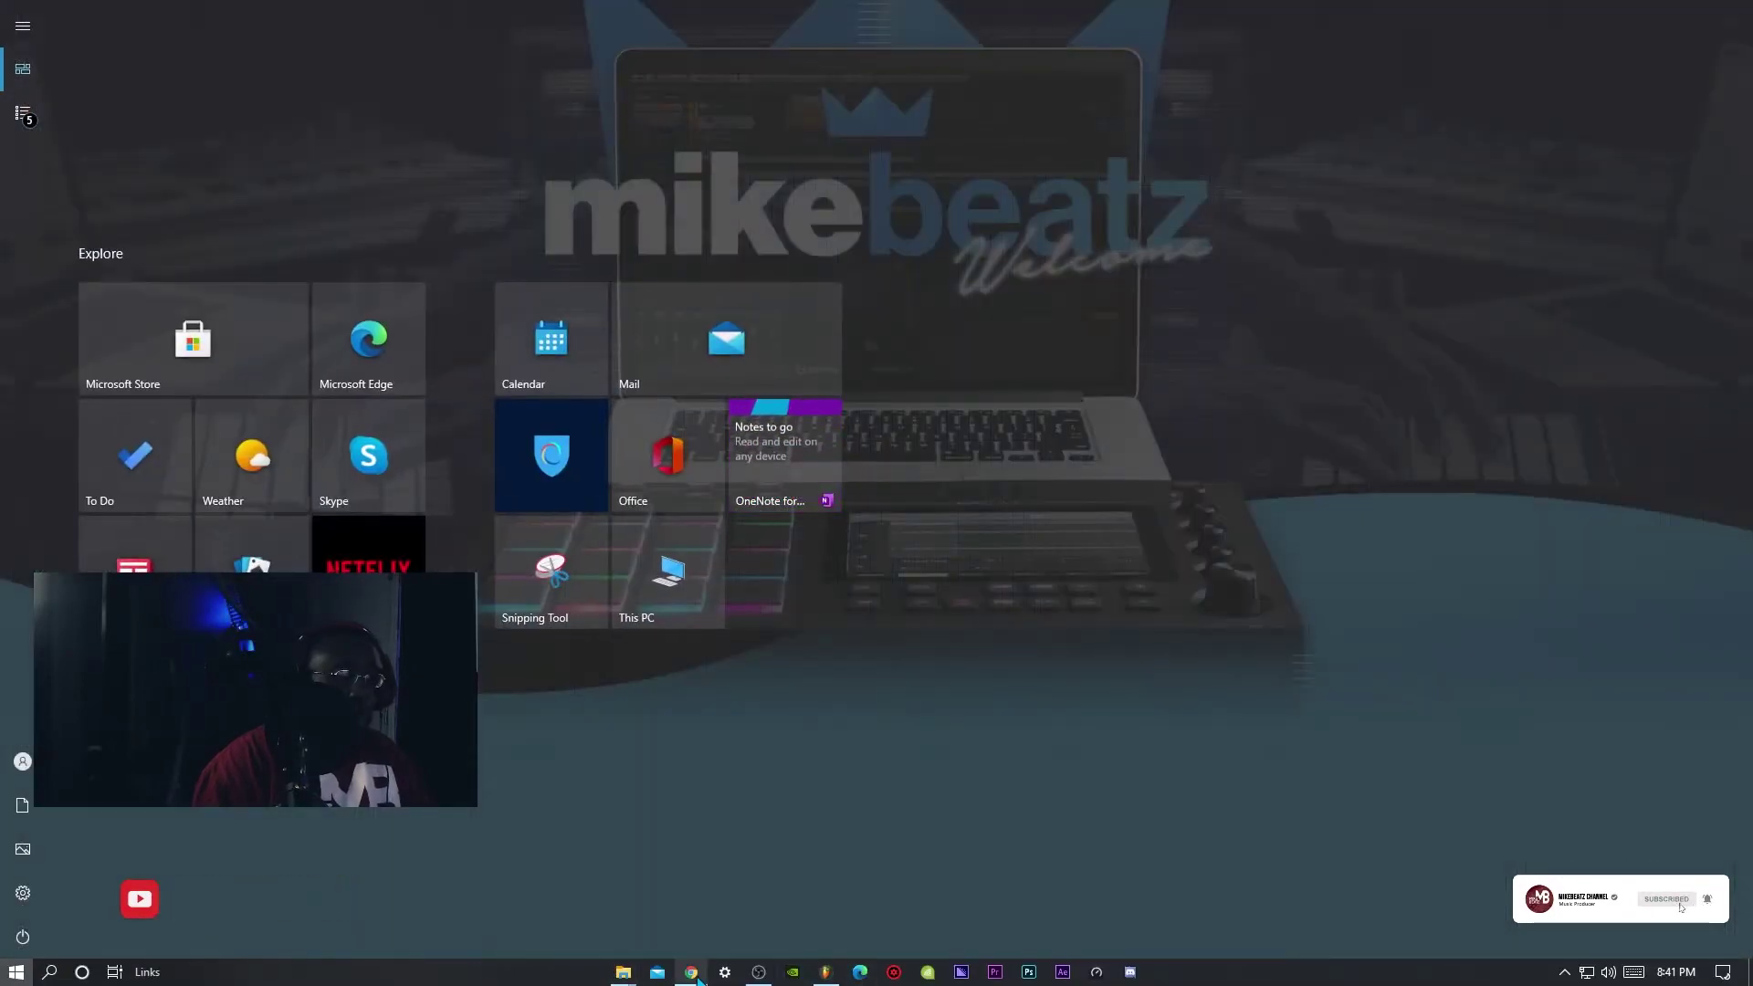
click(692, 973)
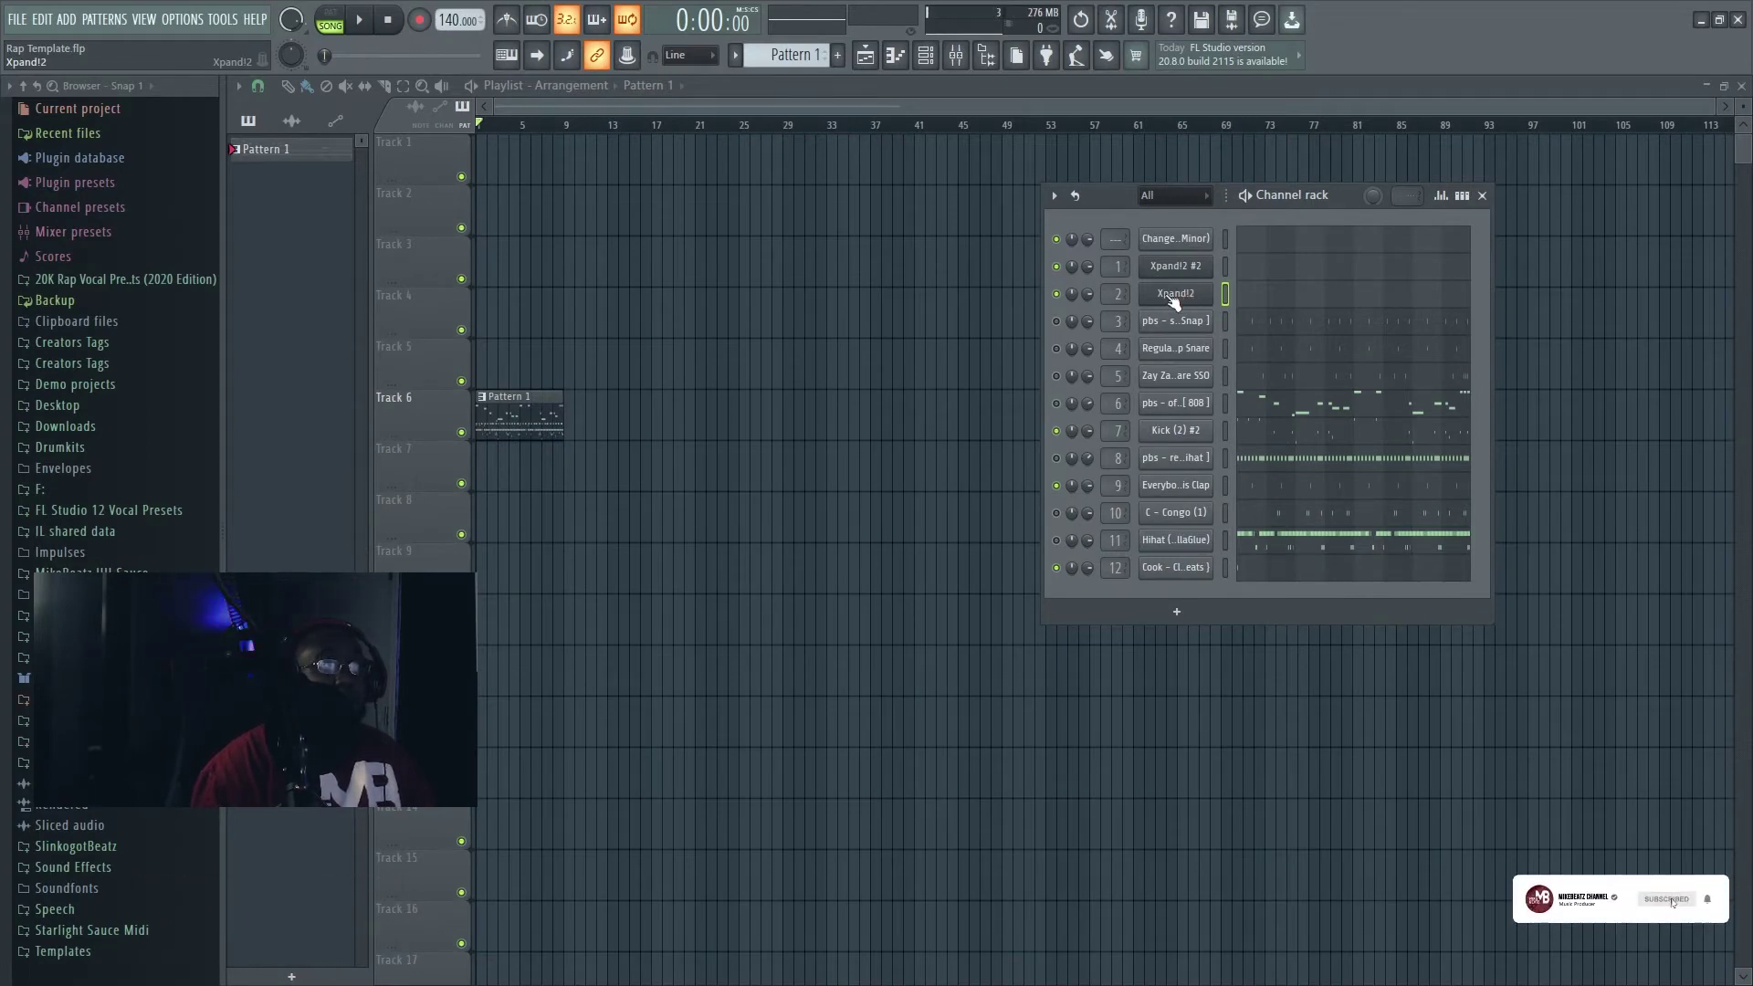
click(1173, 298)
drag(691, 326, 788, 209)
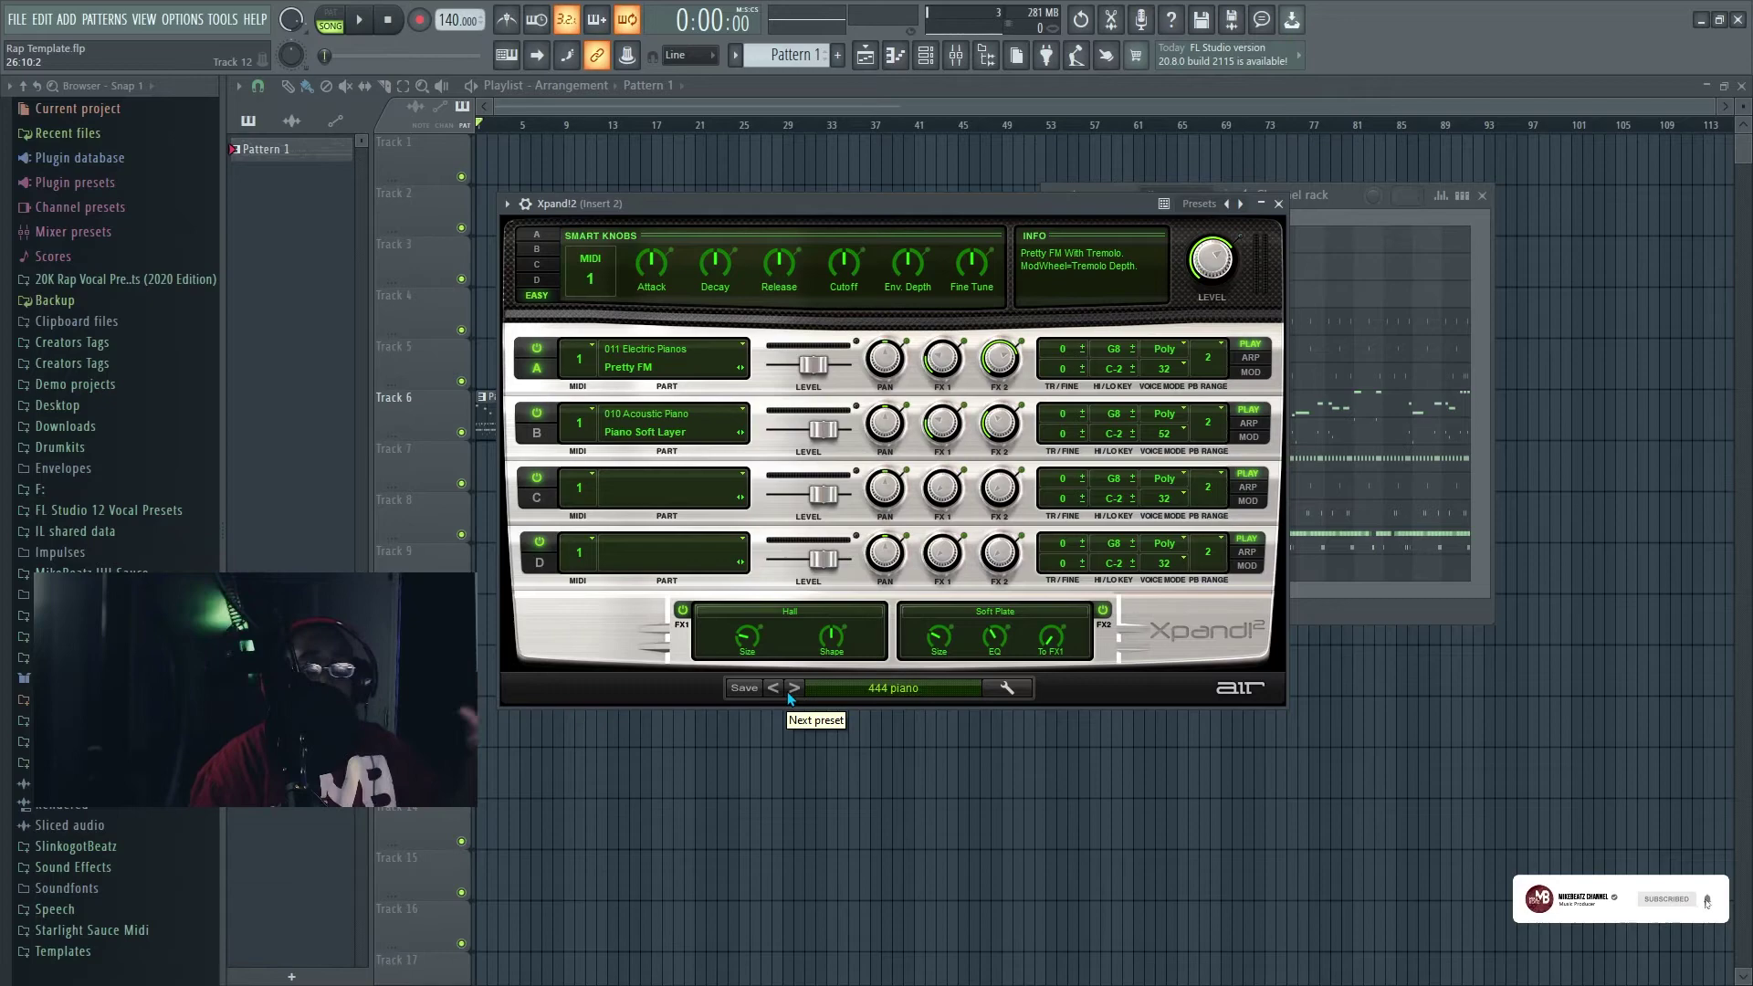
Step: Open Xpand!2's Save Setting dialog in the Drip Sauce Presets folder with 444 piano.tfx as the file name, then restore the dialog
click(741, 692)
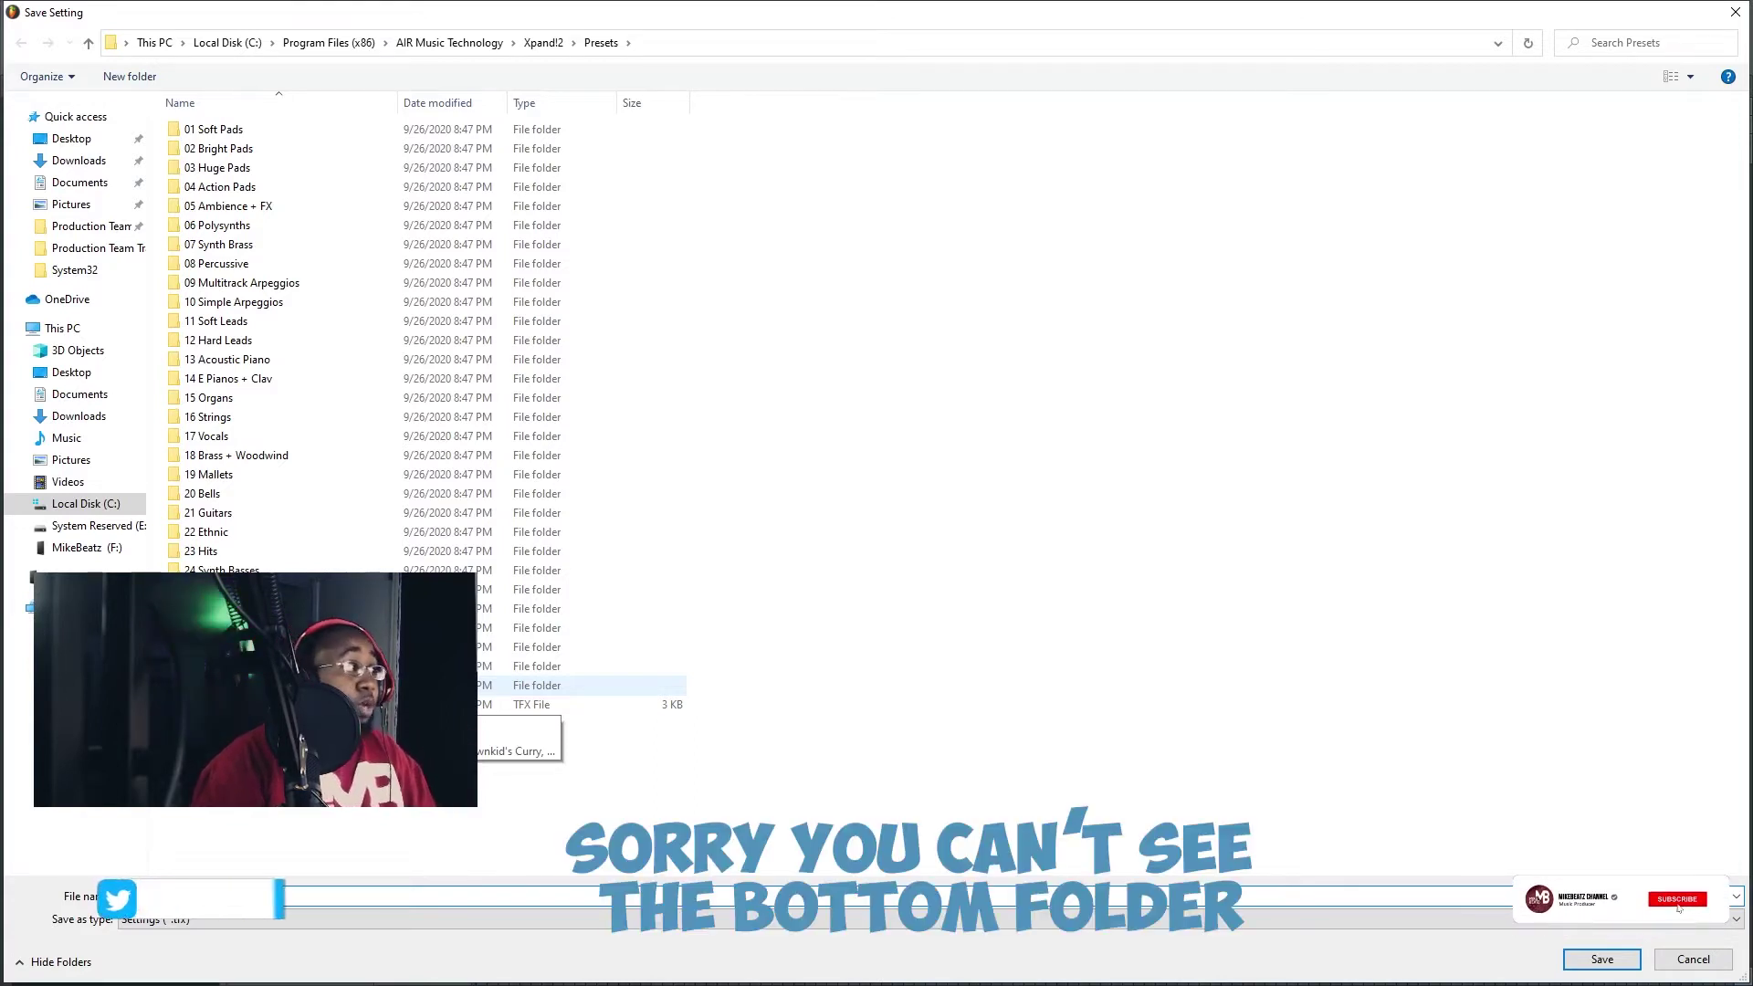
double_click(438, 685)
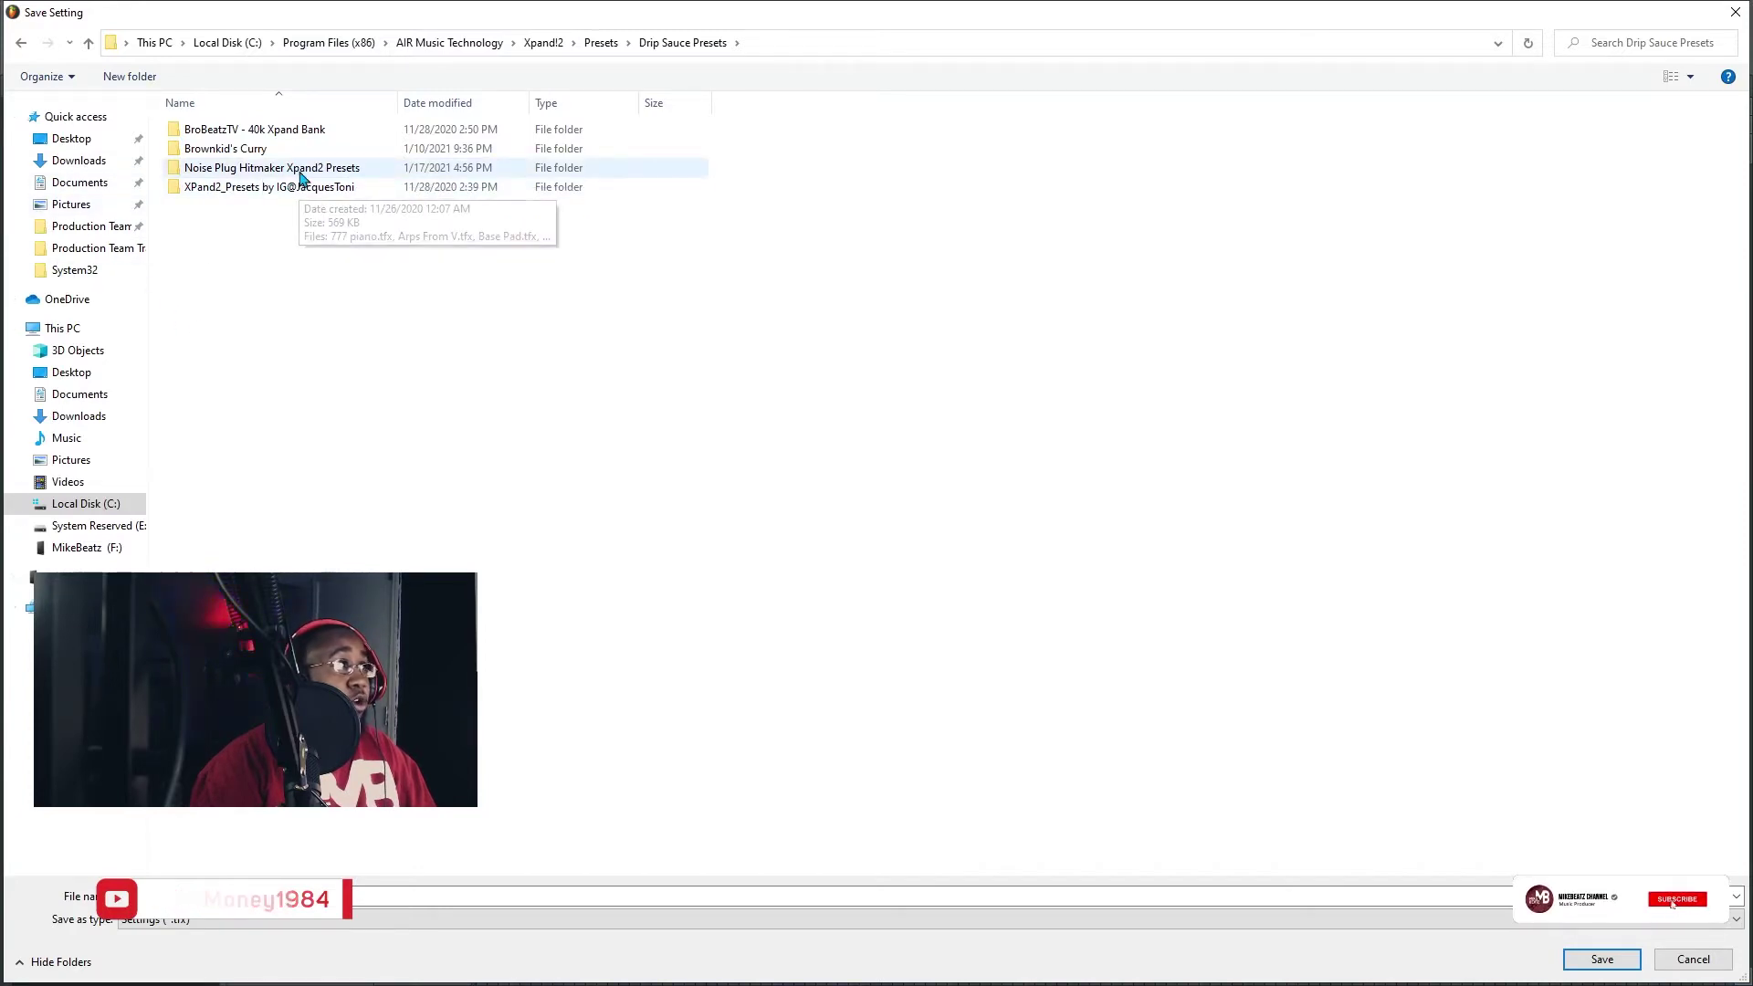
double_click(977, 18)
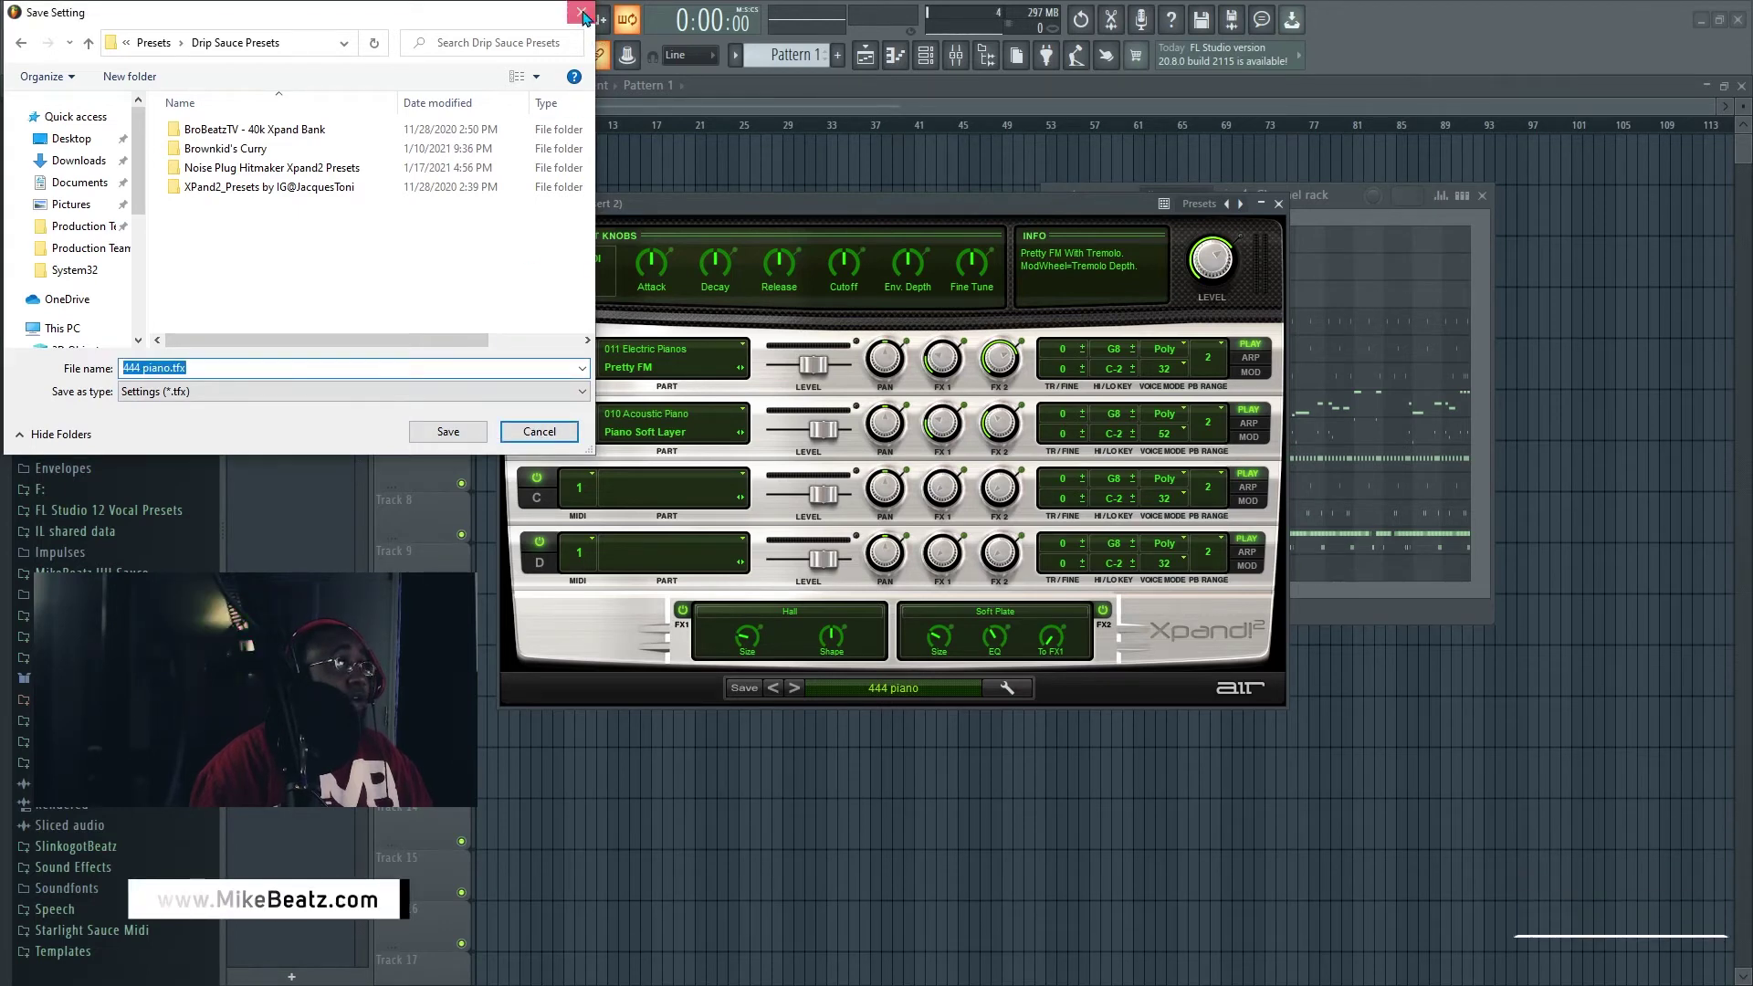
Step: Cancel the save dialog and browse the Drip Sauce Presets bank submenus in Xpand!2's preset menu, keeping 444 piano
click(504, 435)
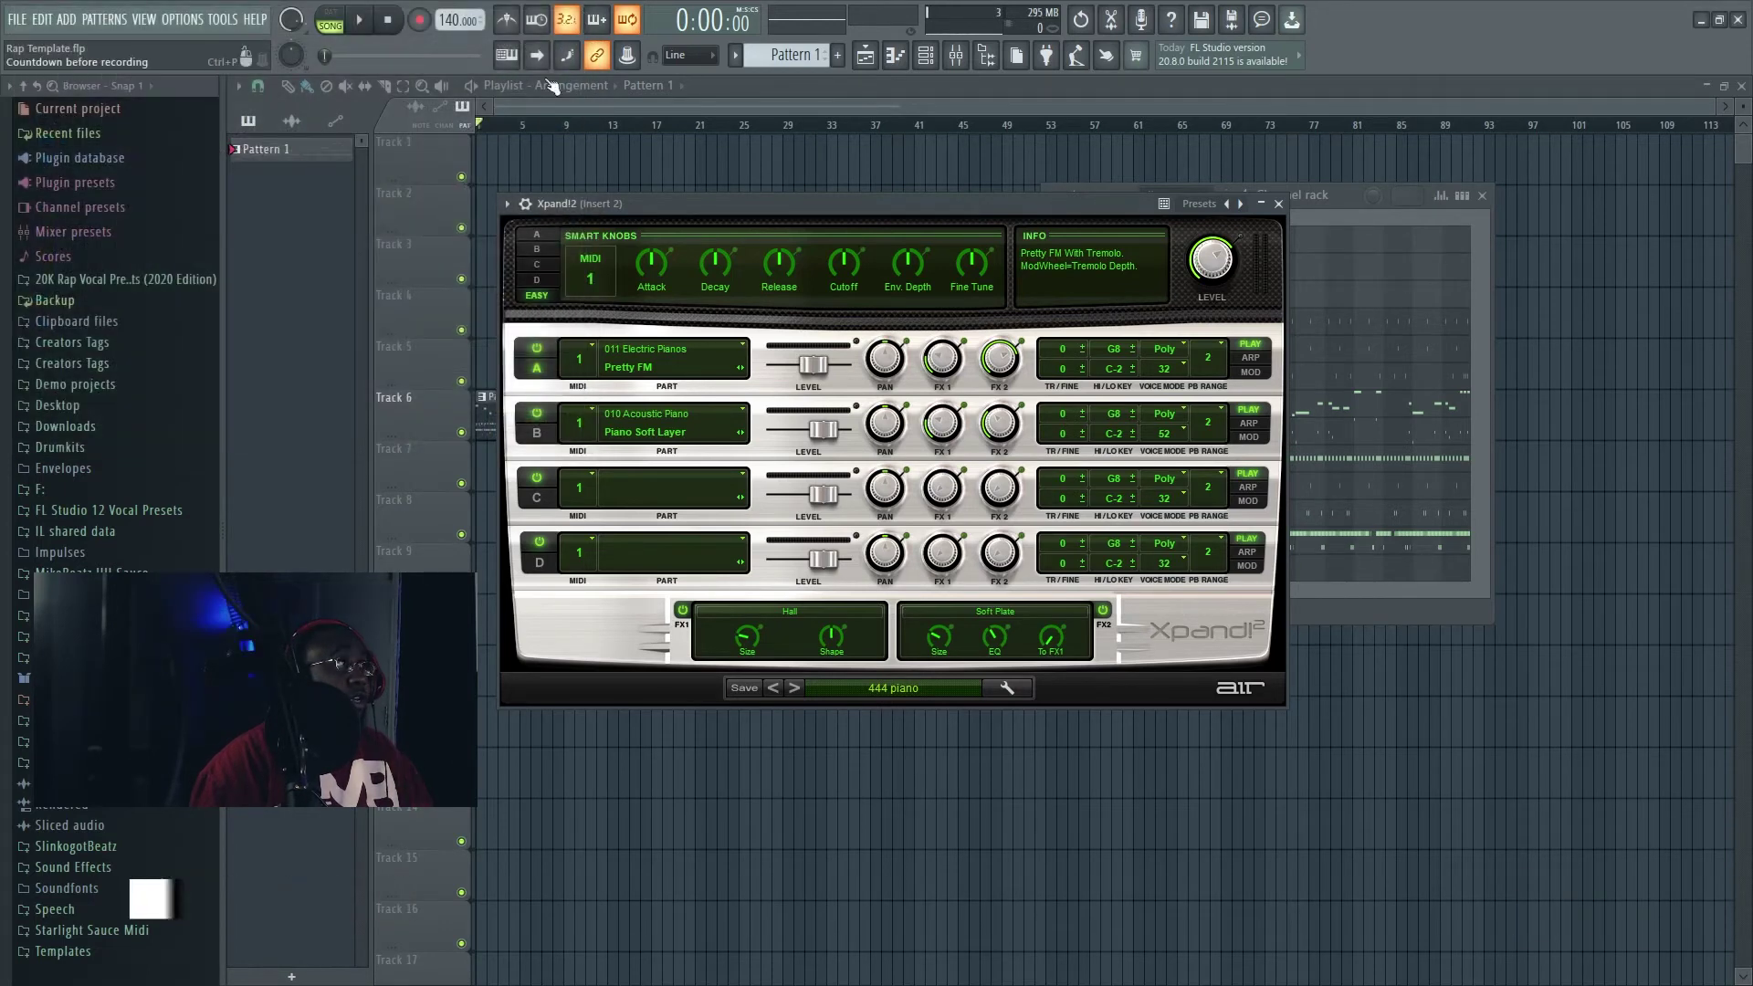
click(925, 690)
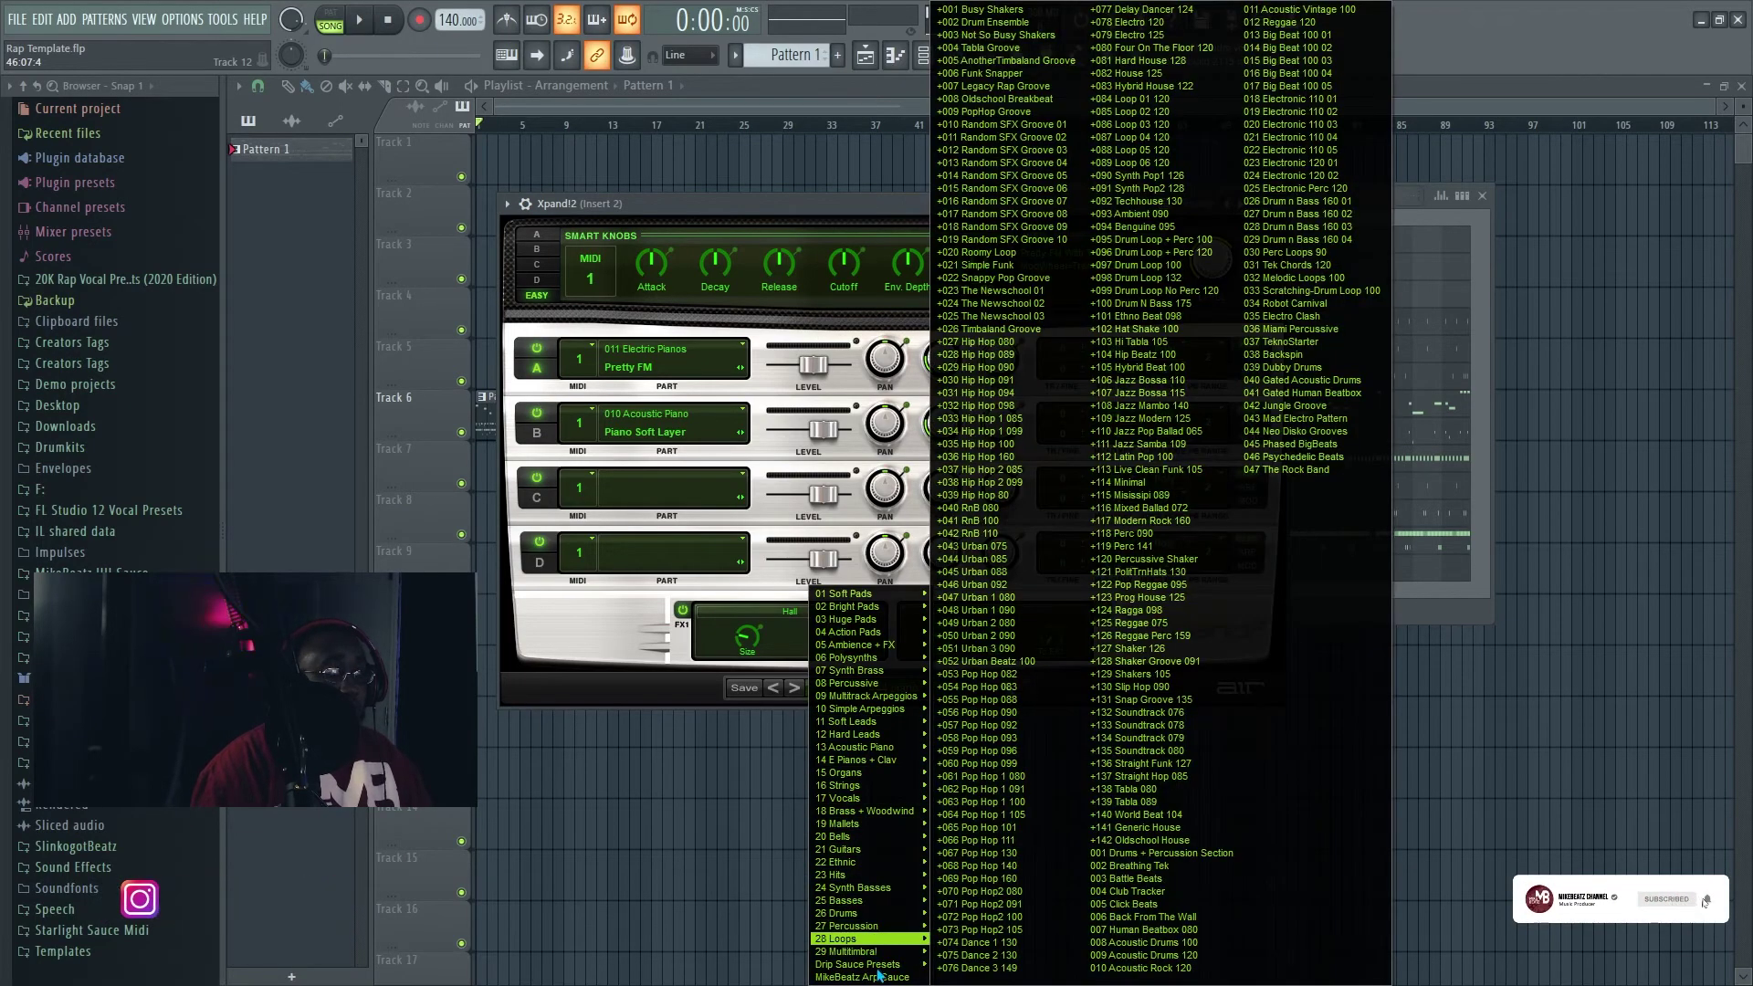
mouse_move(878, 970)
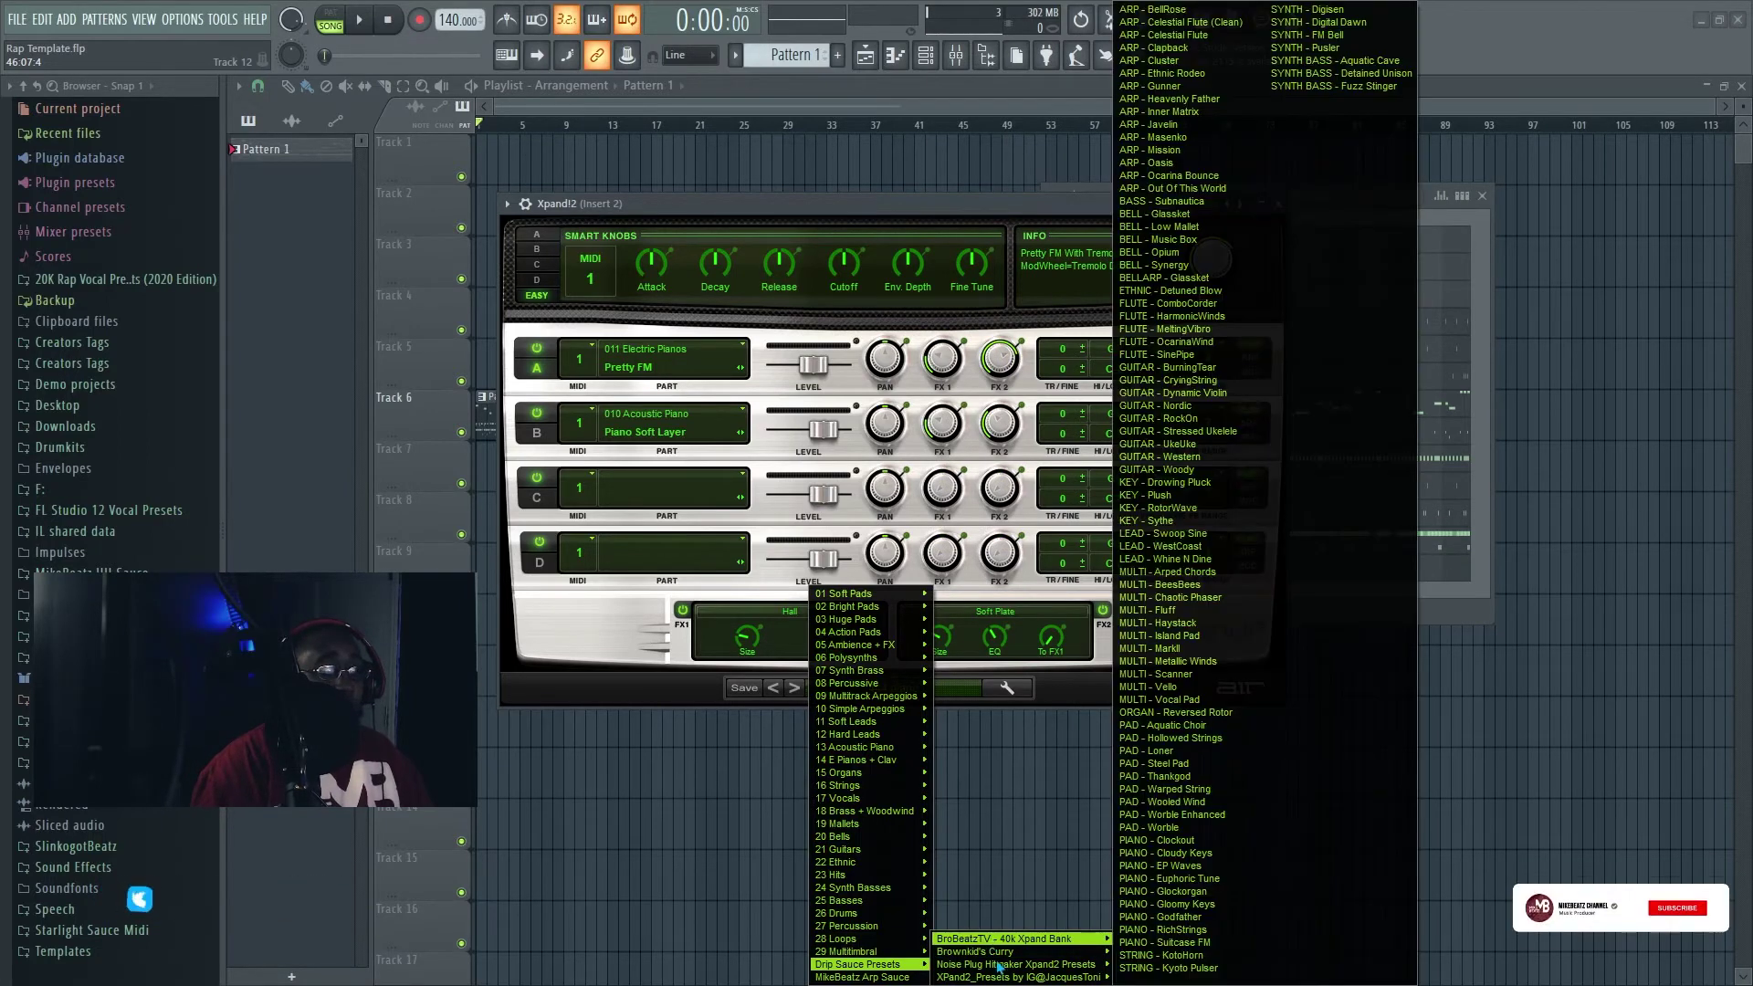
mouse_move(1004, 938)
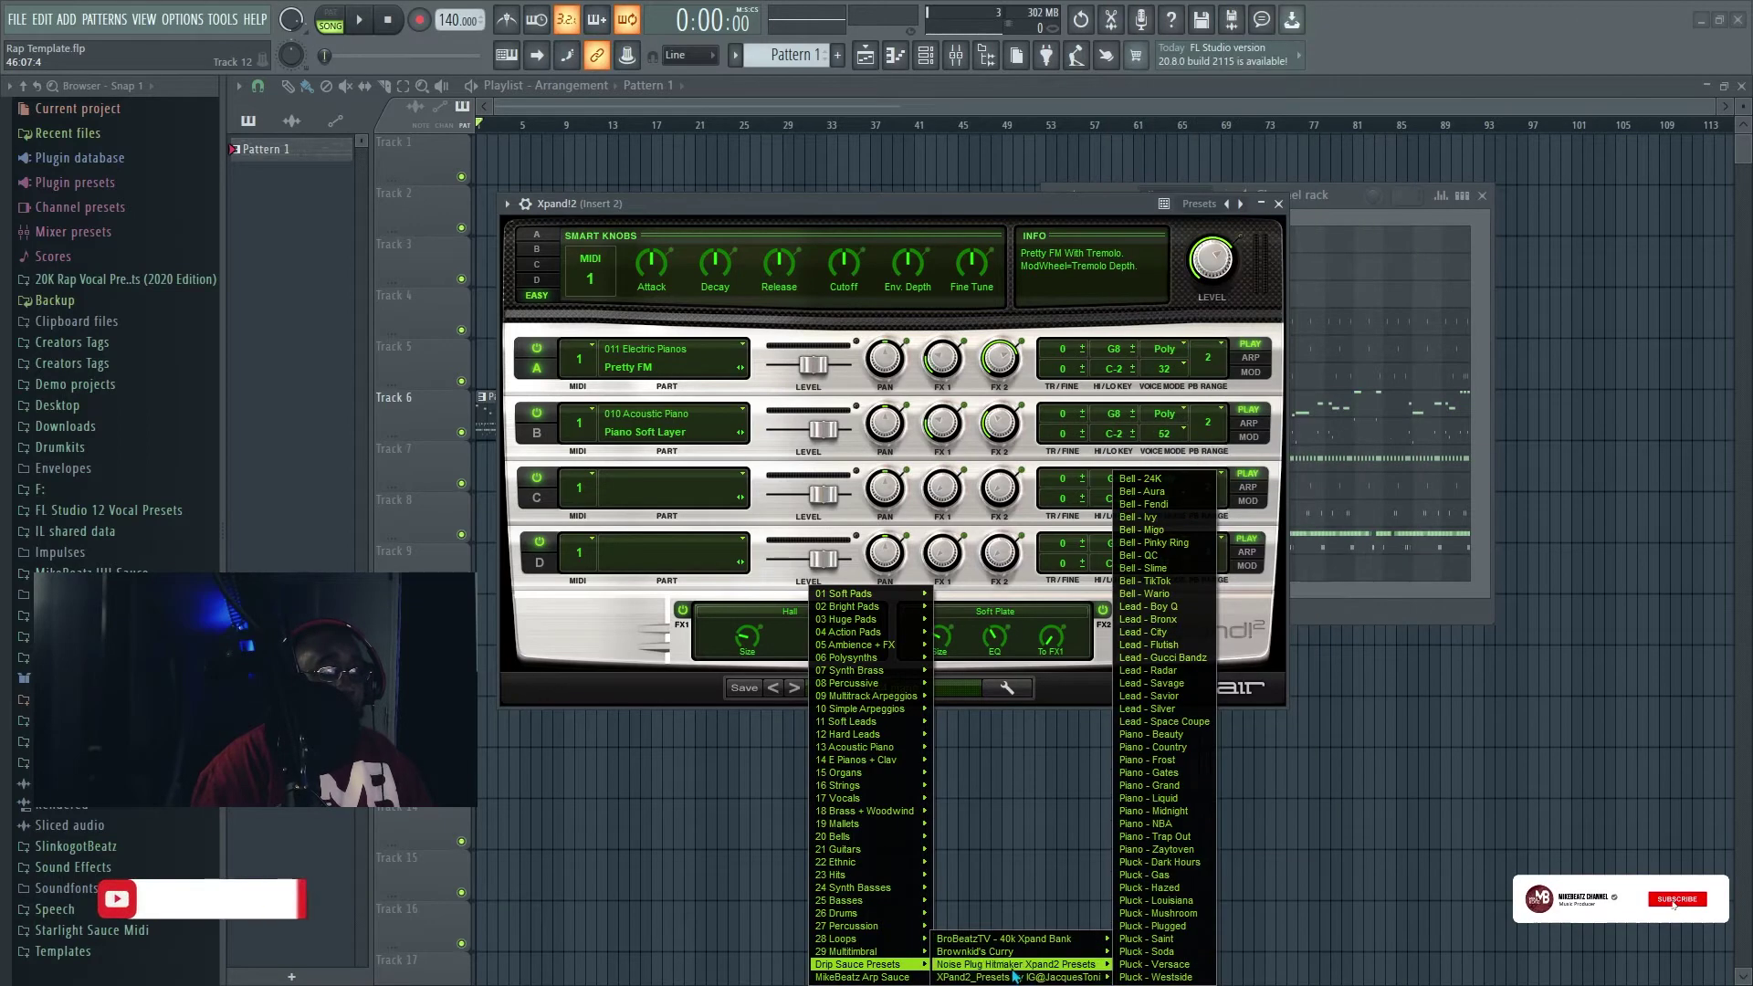
mouse_move(1019, 967)
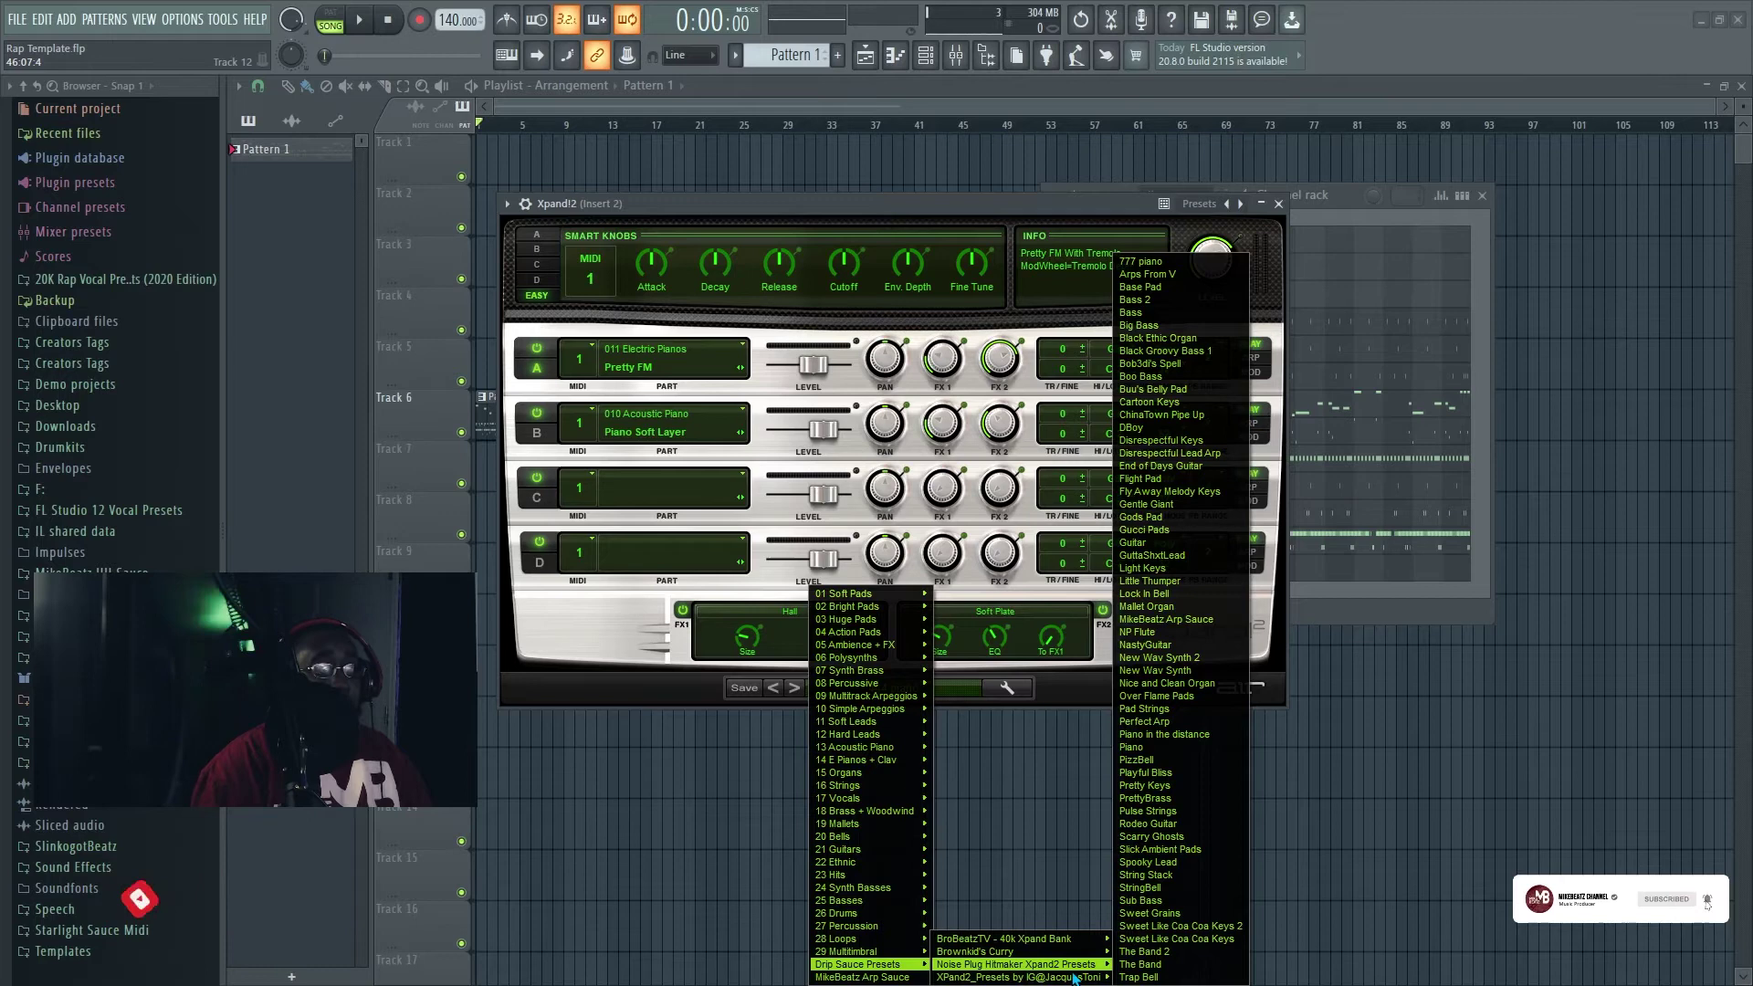
mouse_move(1074, 978)
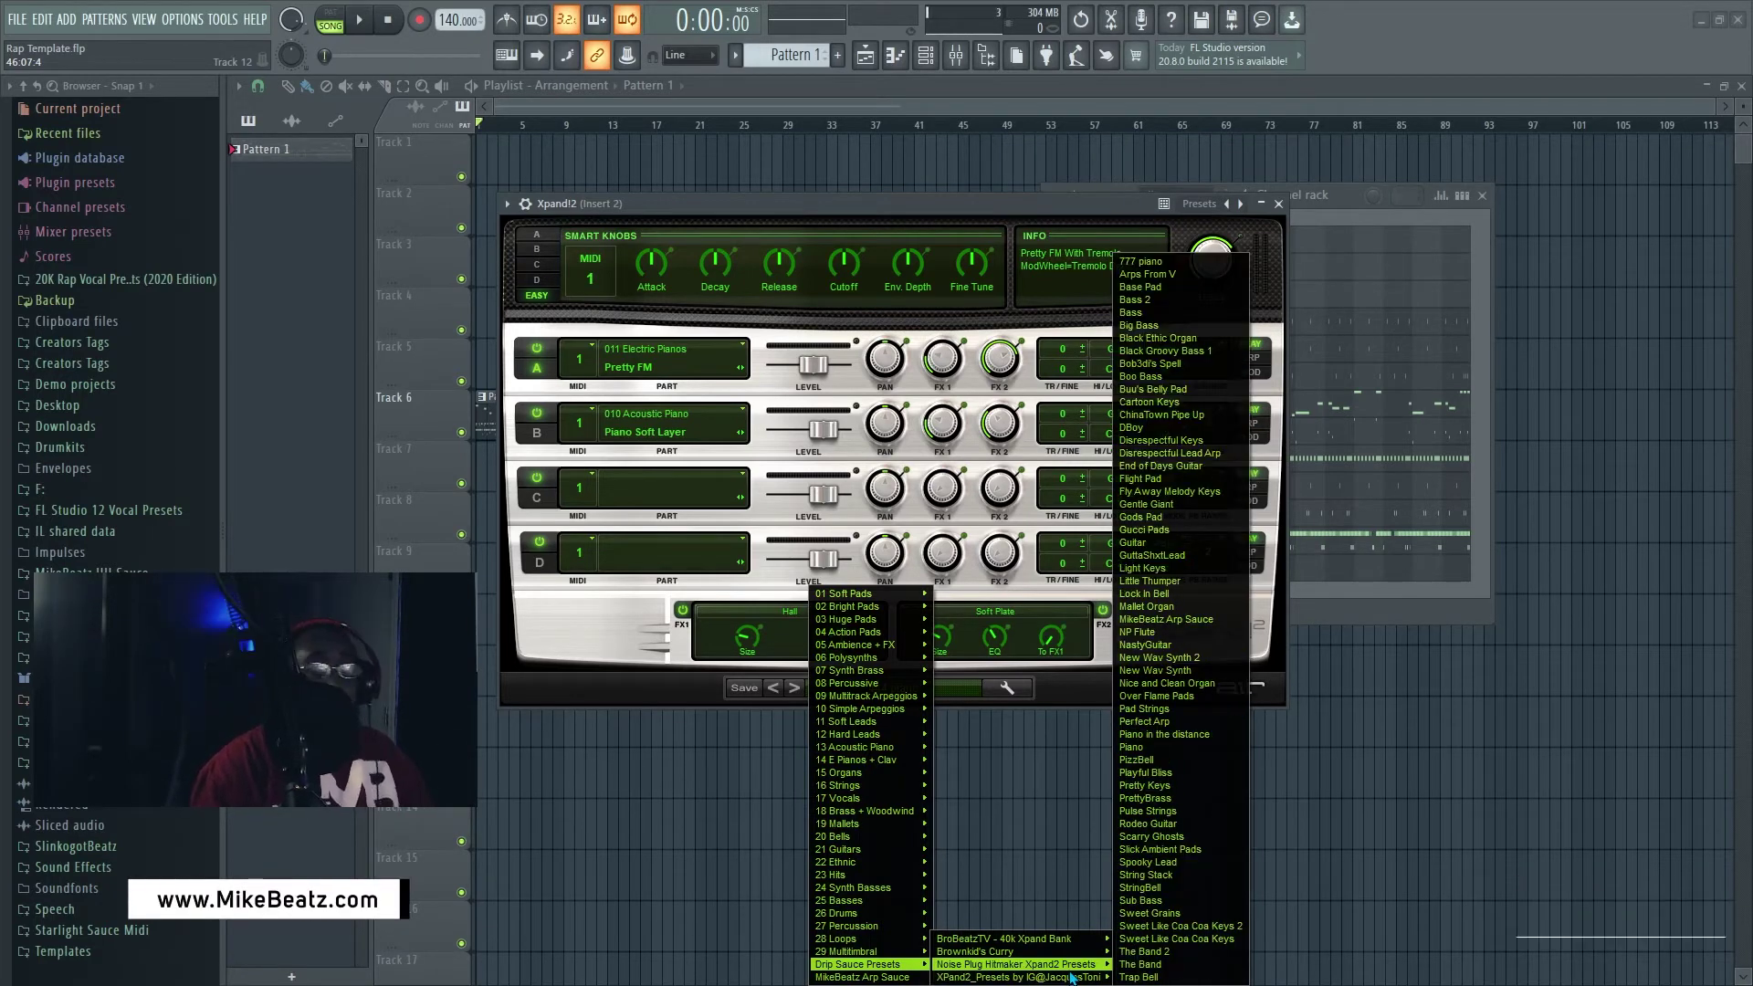
click(859, 967)
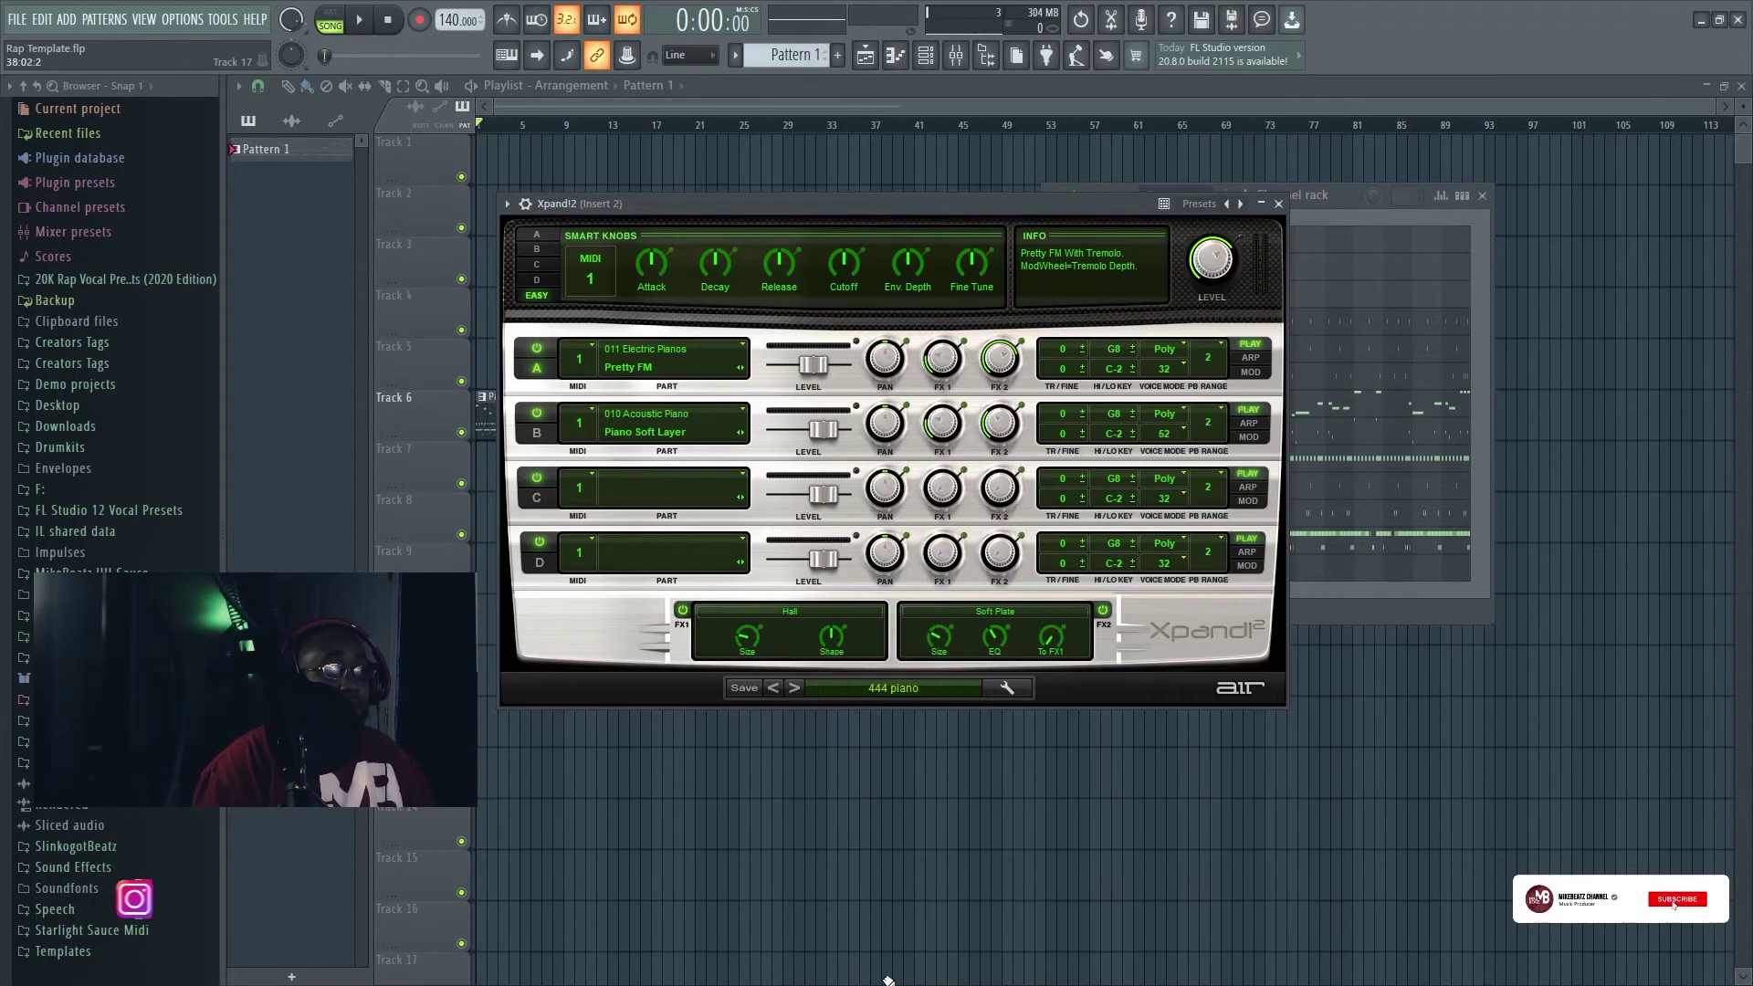
Step: Check the Noise Plug Hitmaker Xpand2 Presets list under Drip Sauce Presets, then close the Xpand!2 window
click(884, 697)
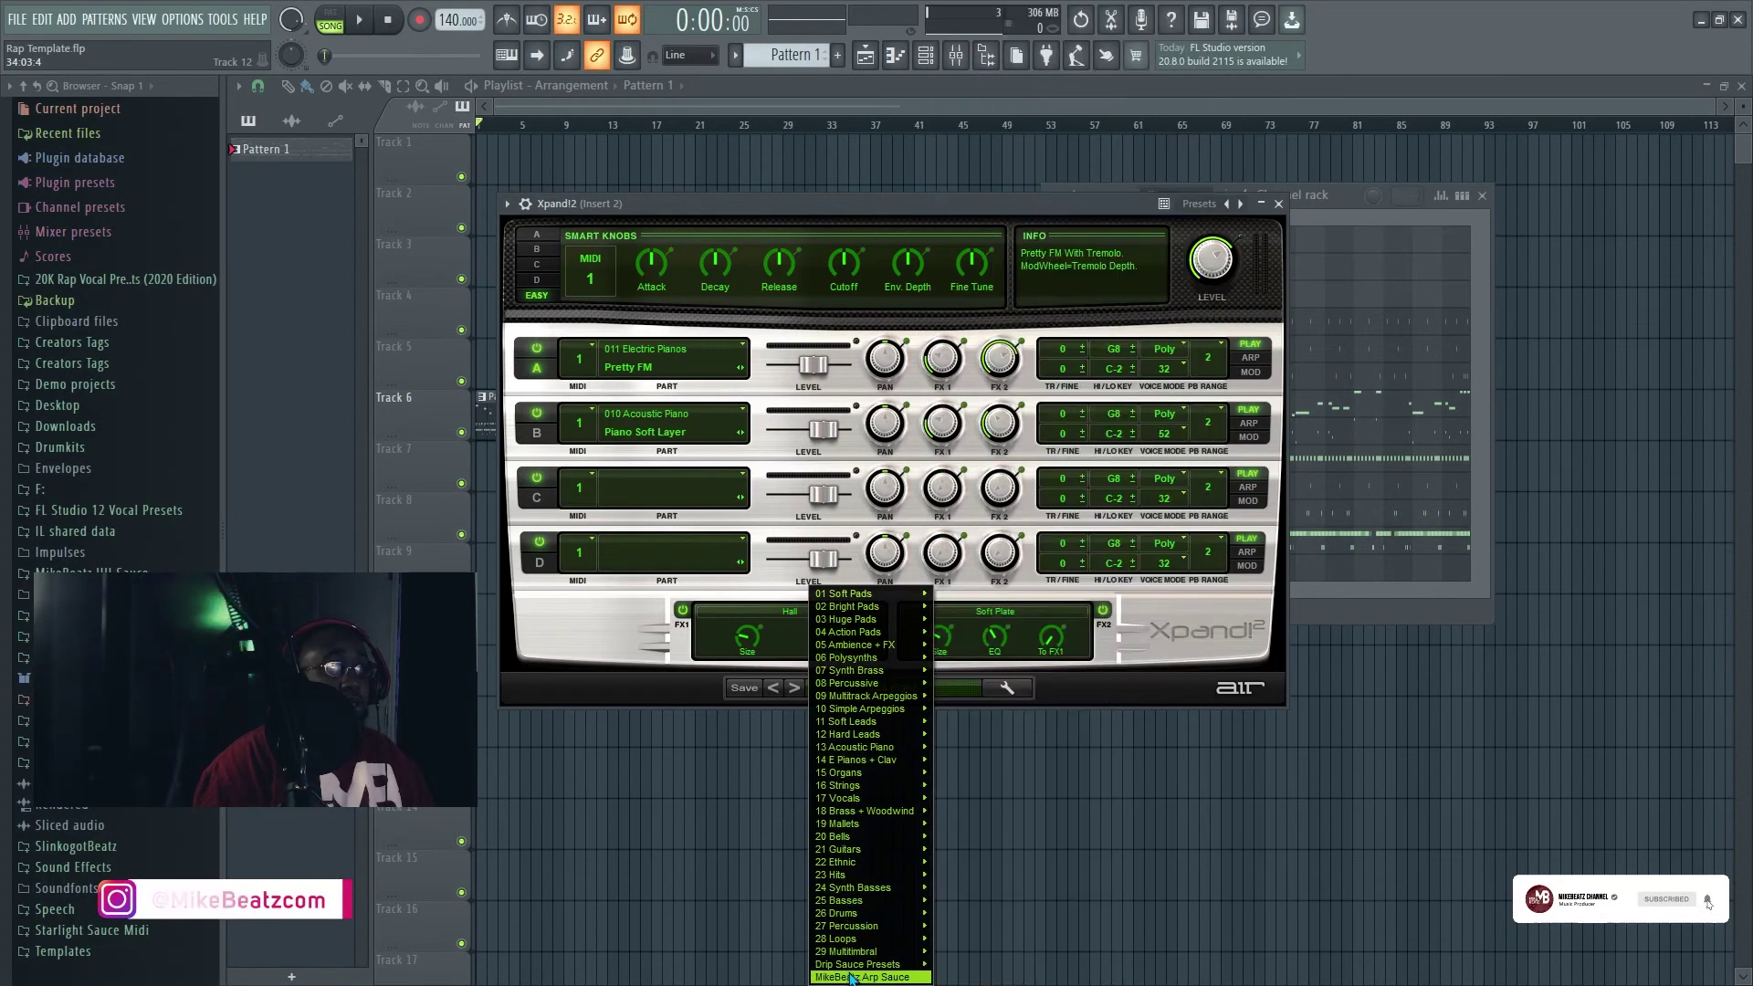
mouse_move(867, 965)
mouse_move(965, 967)
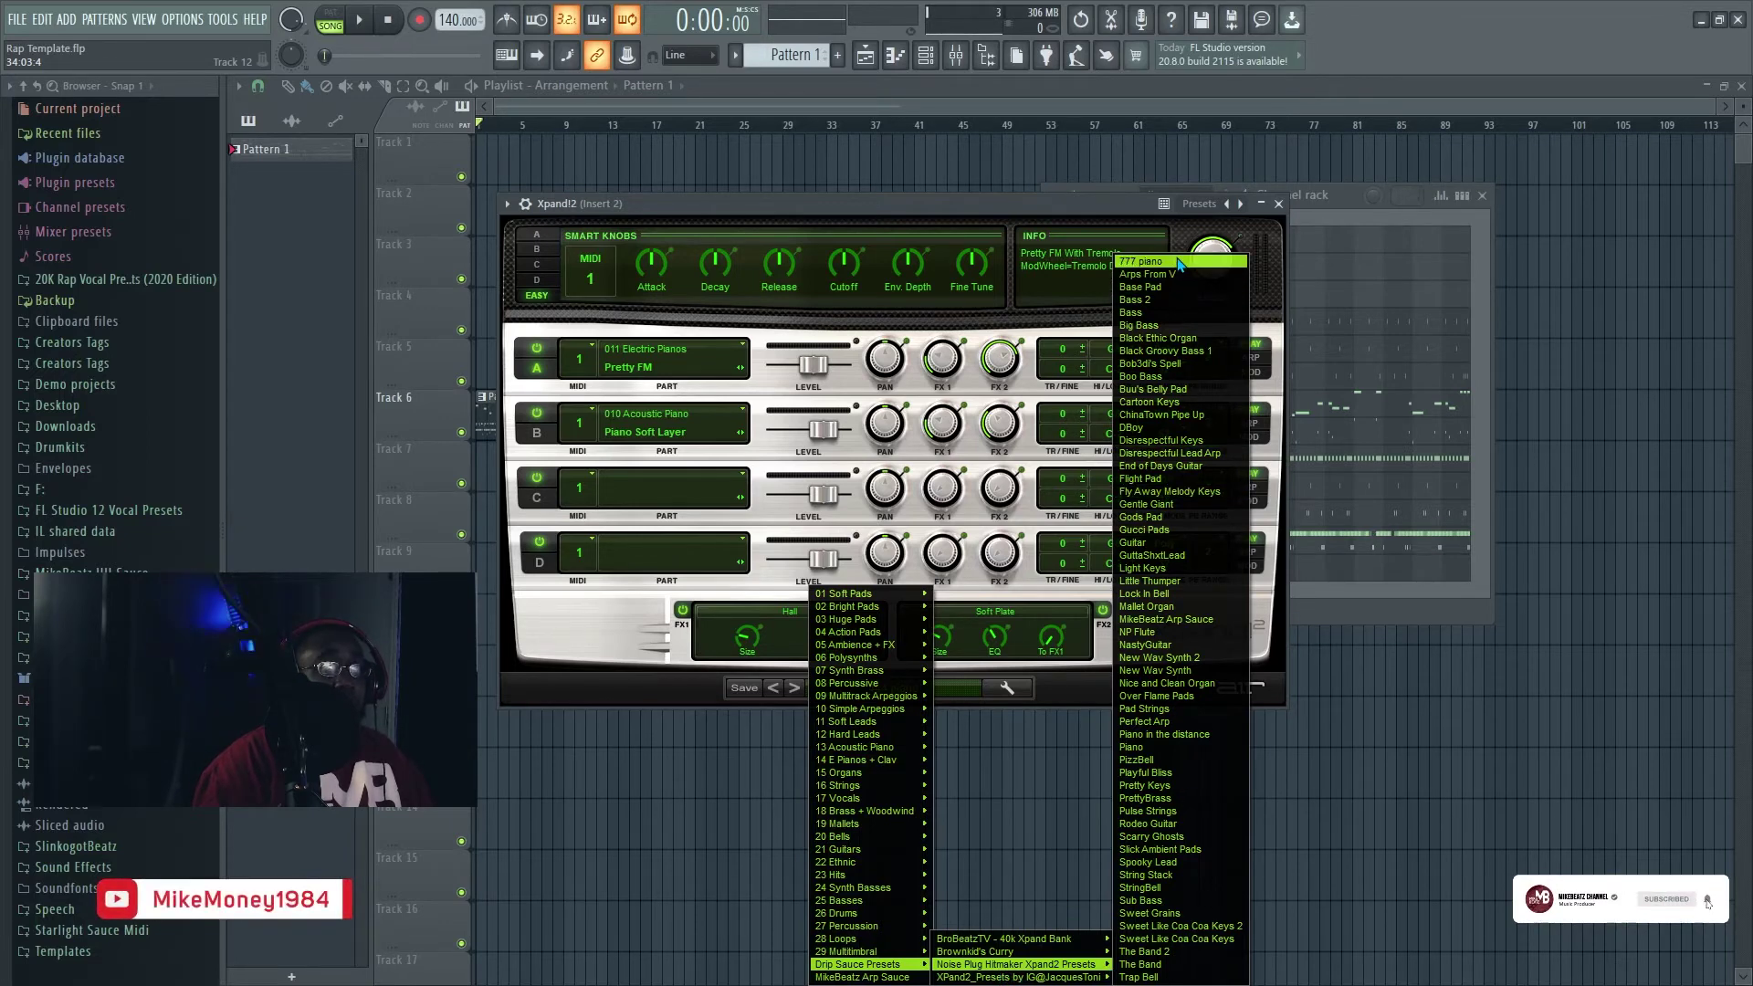
click(1082, 195)
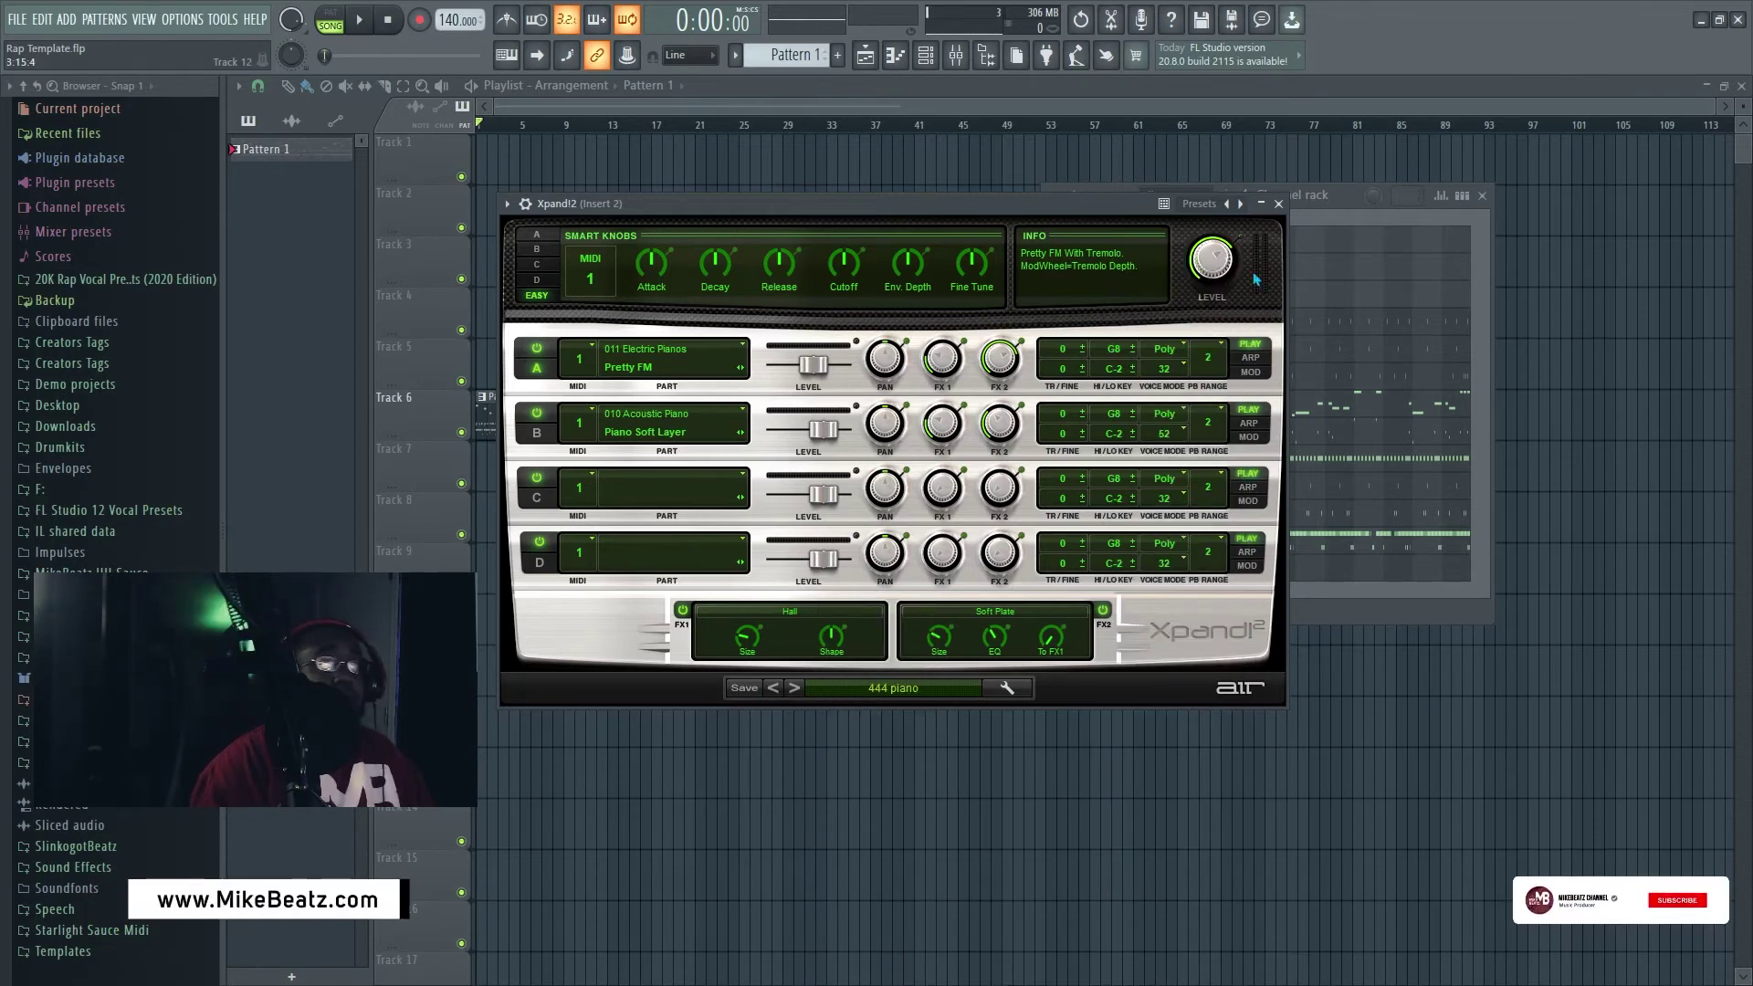
click(1279, 204)
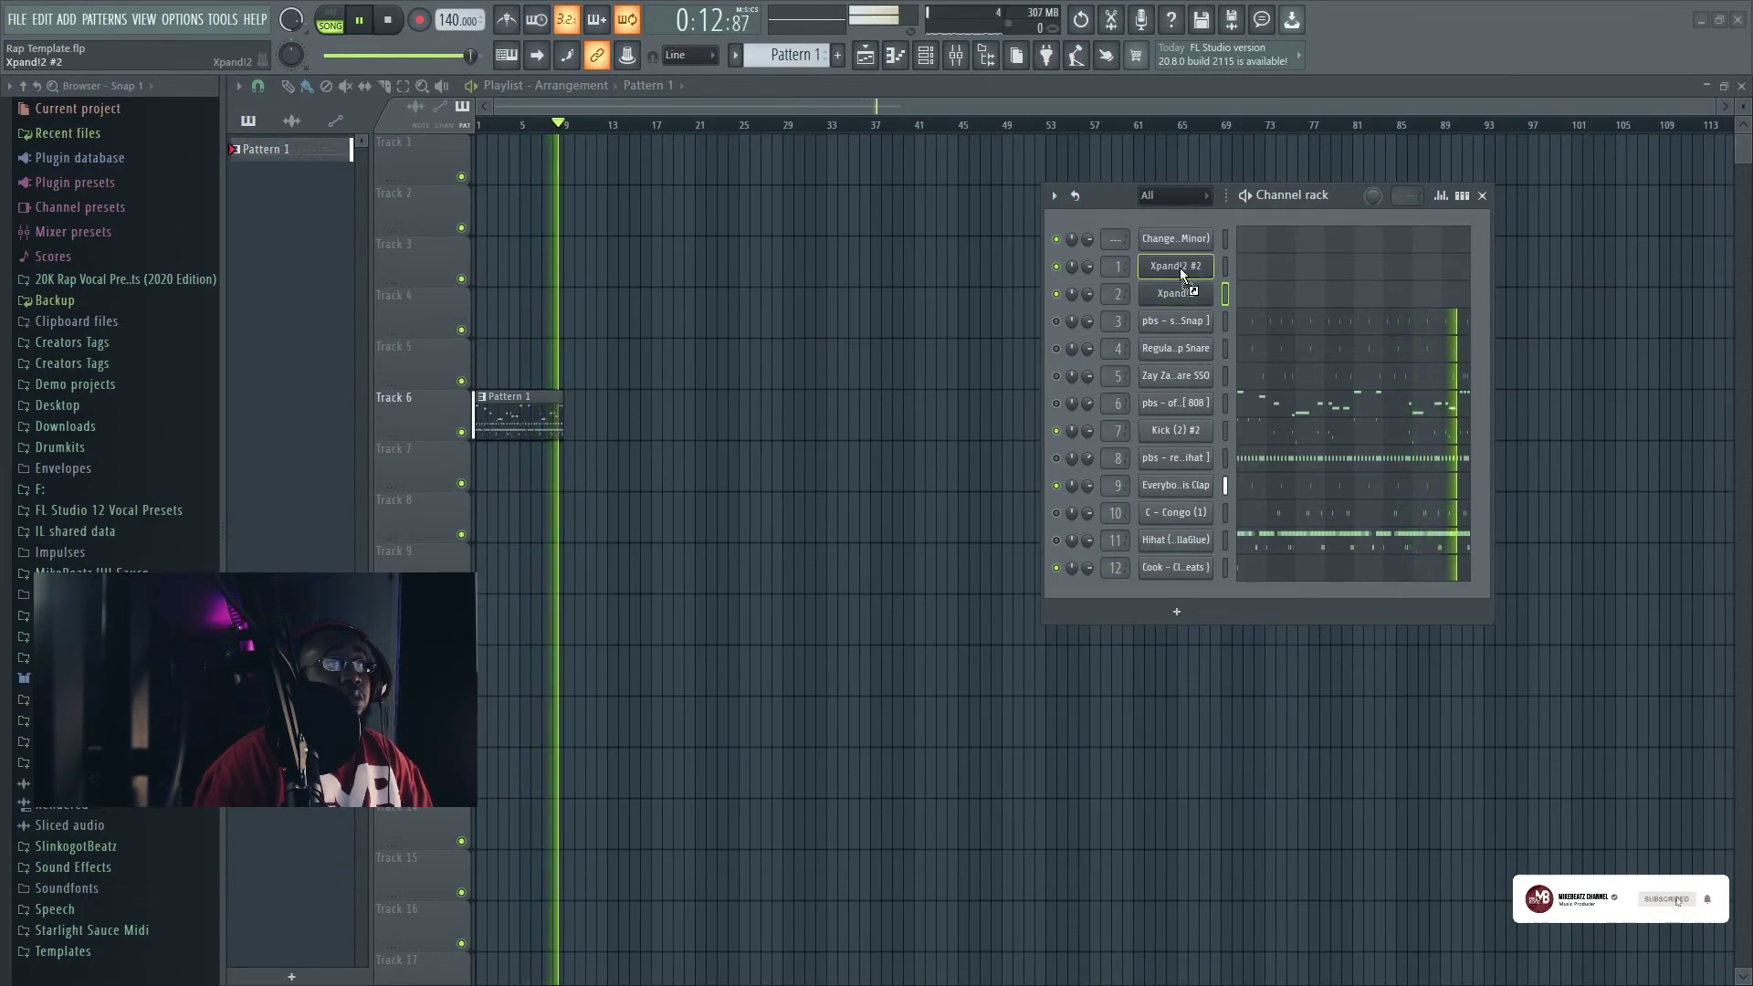
Step: Drop the melody MIDI file onto Xpand!2 #2 and delete the leftover top channel
drag(1179, 266, 1179, 267)
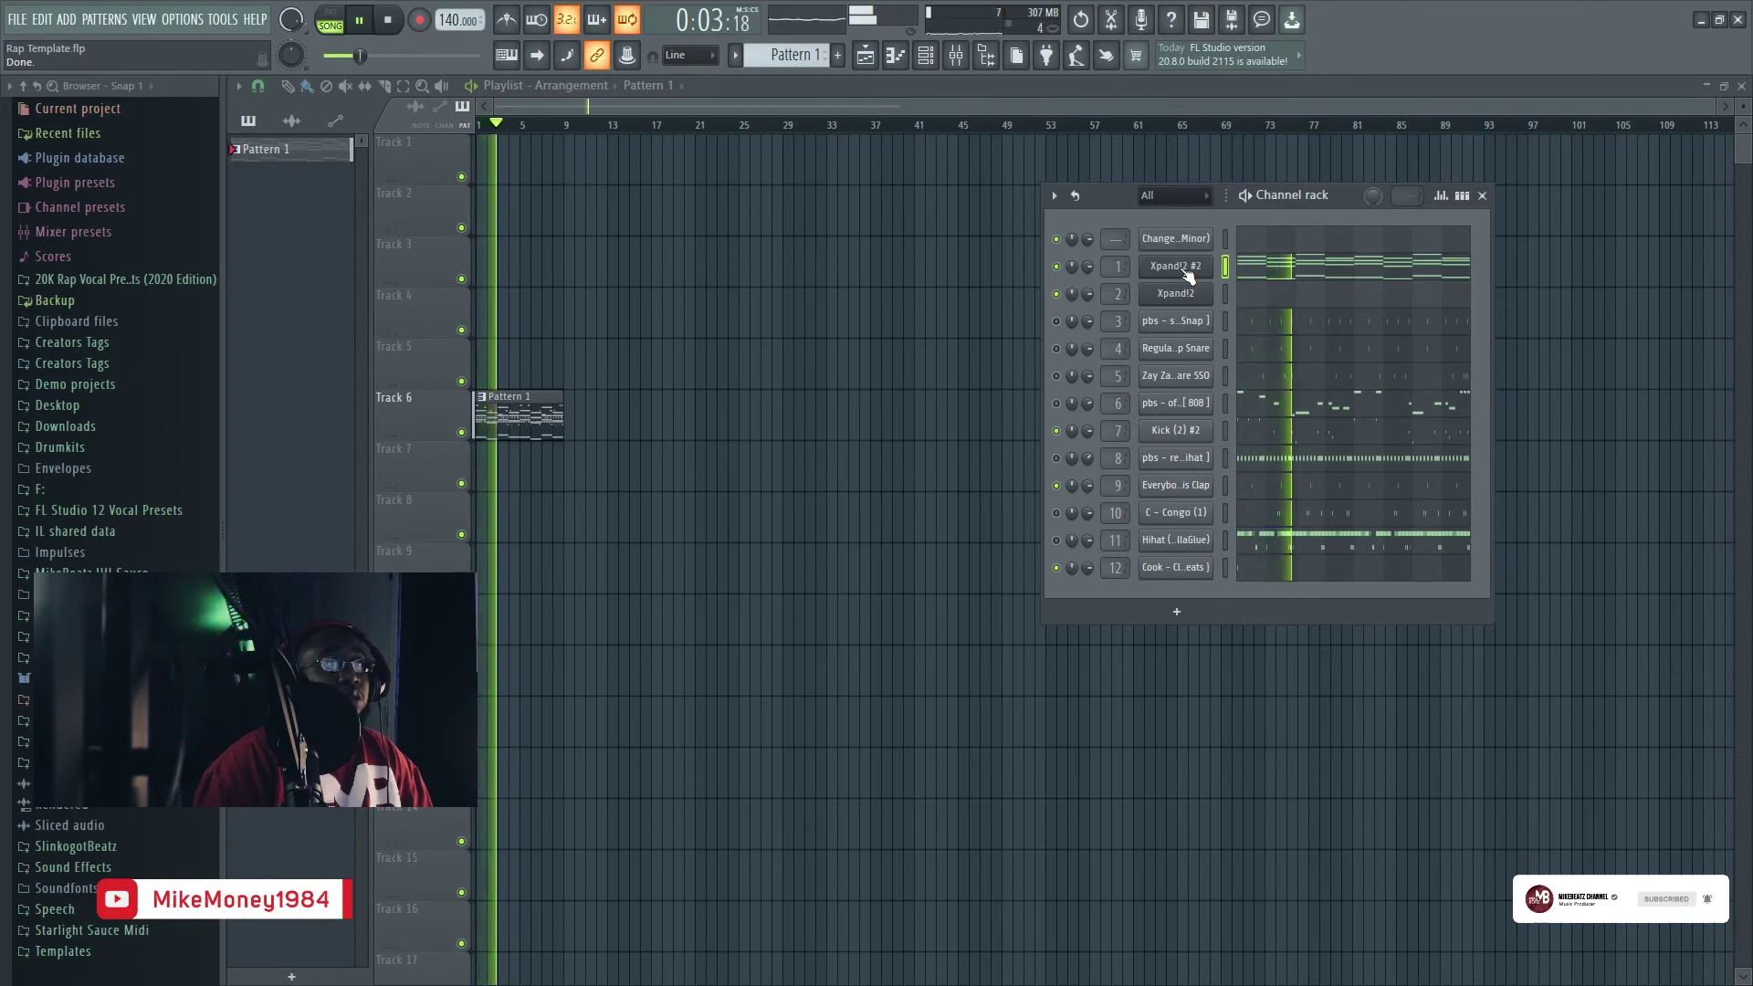
right_click(1187, 241)
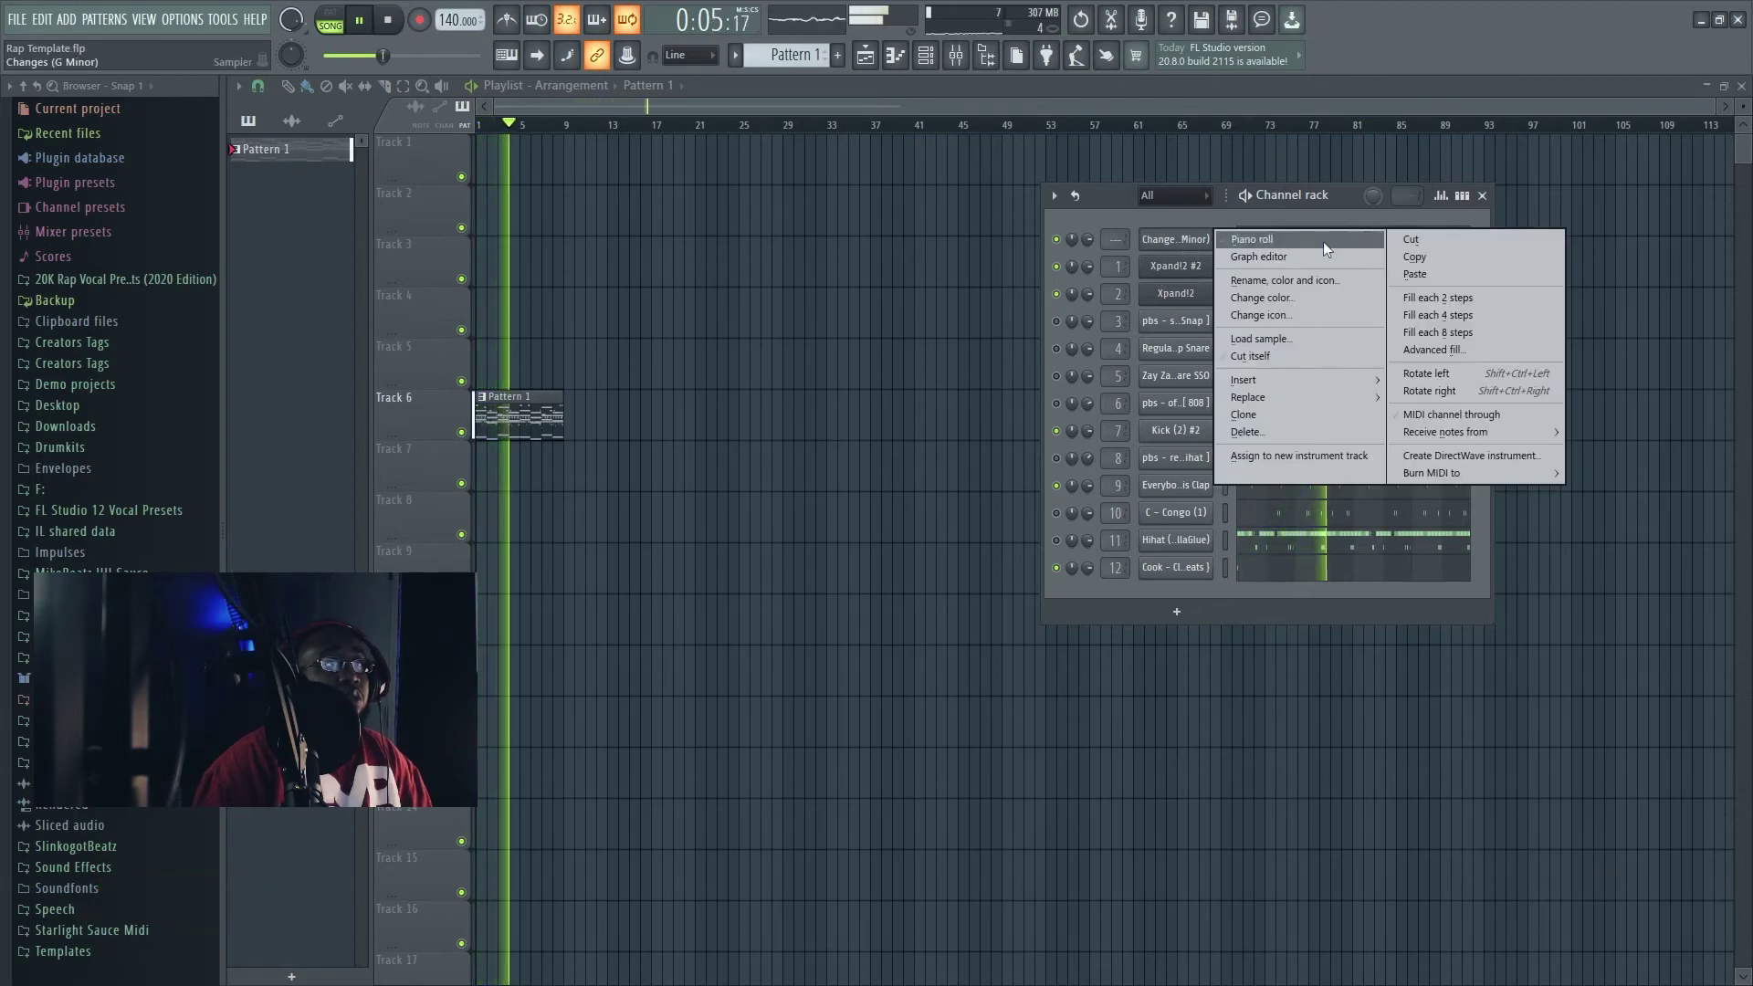
click(1252, 431)
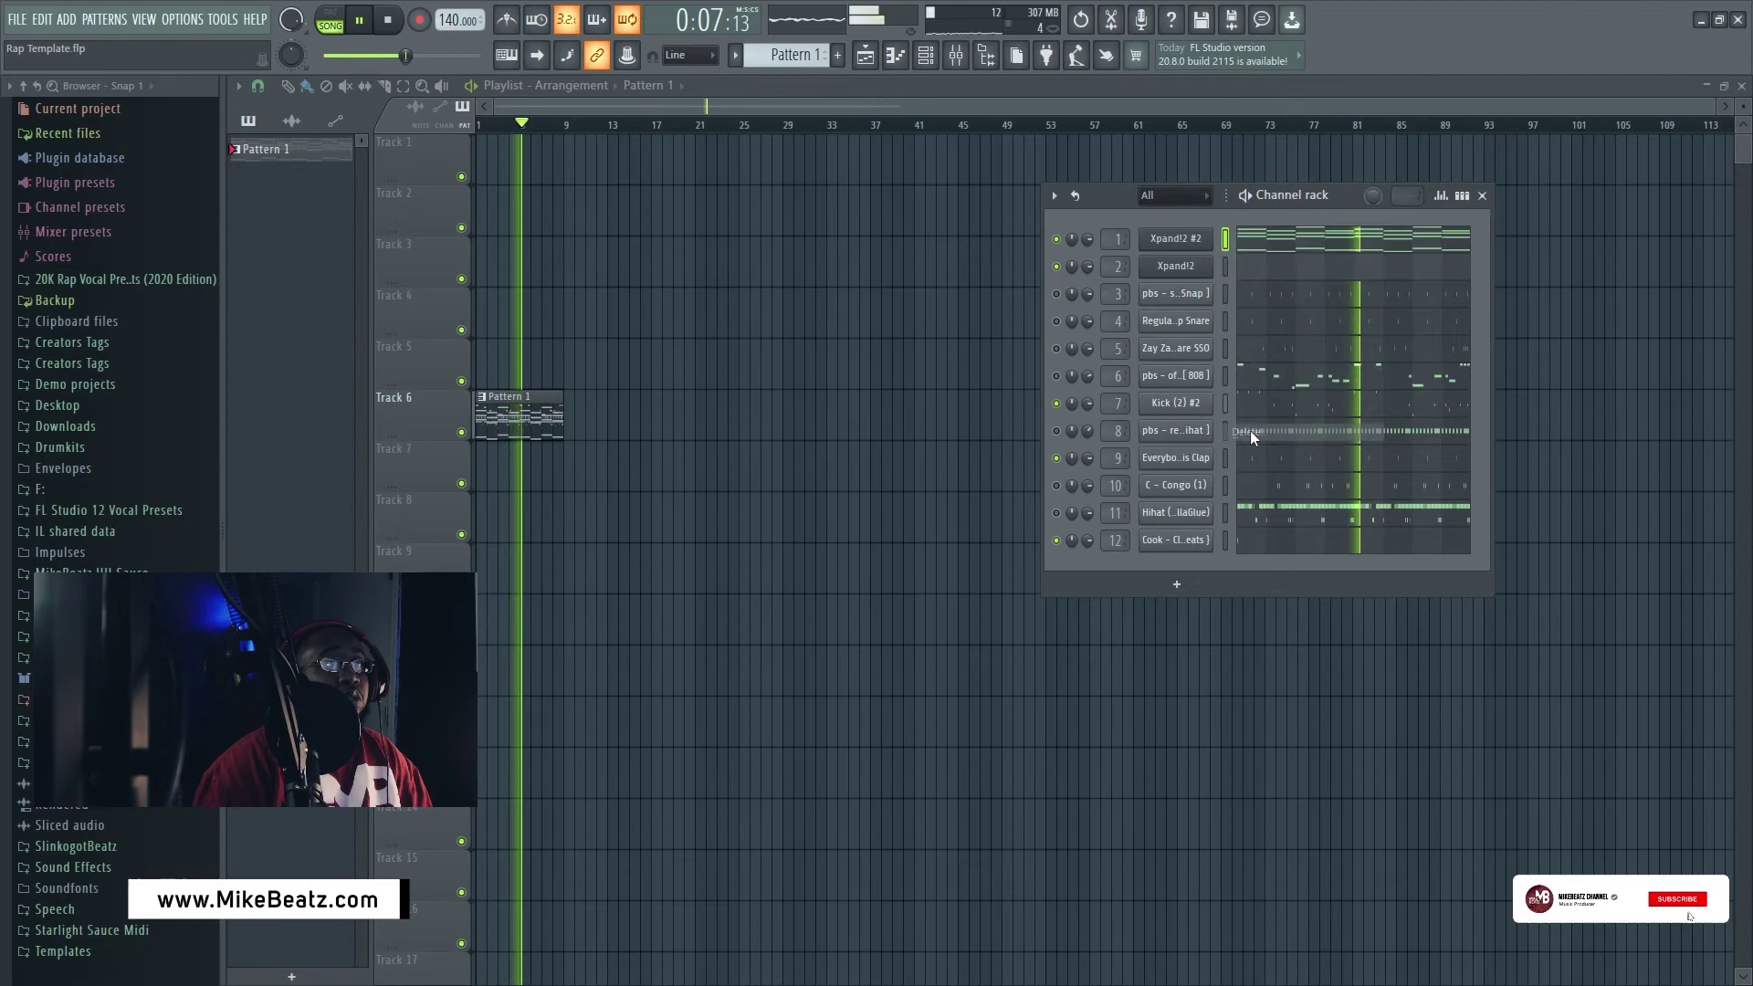
Step: Copy the melody notes from Xpand!2 #2 and paste them into the Xpand!2 channel
right_click(1194, 242)
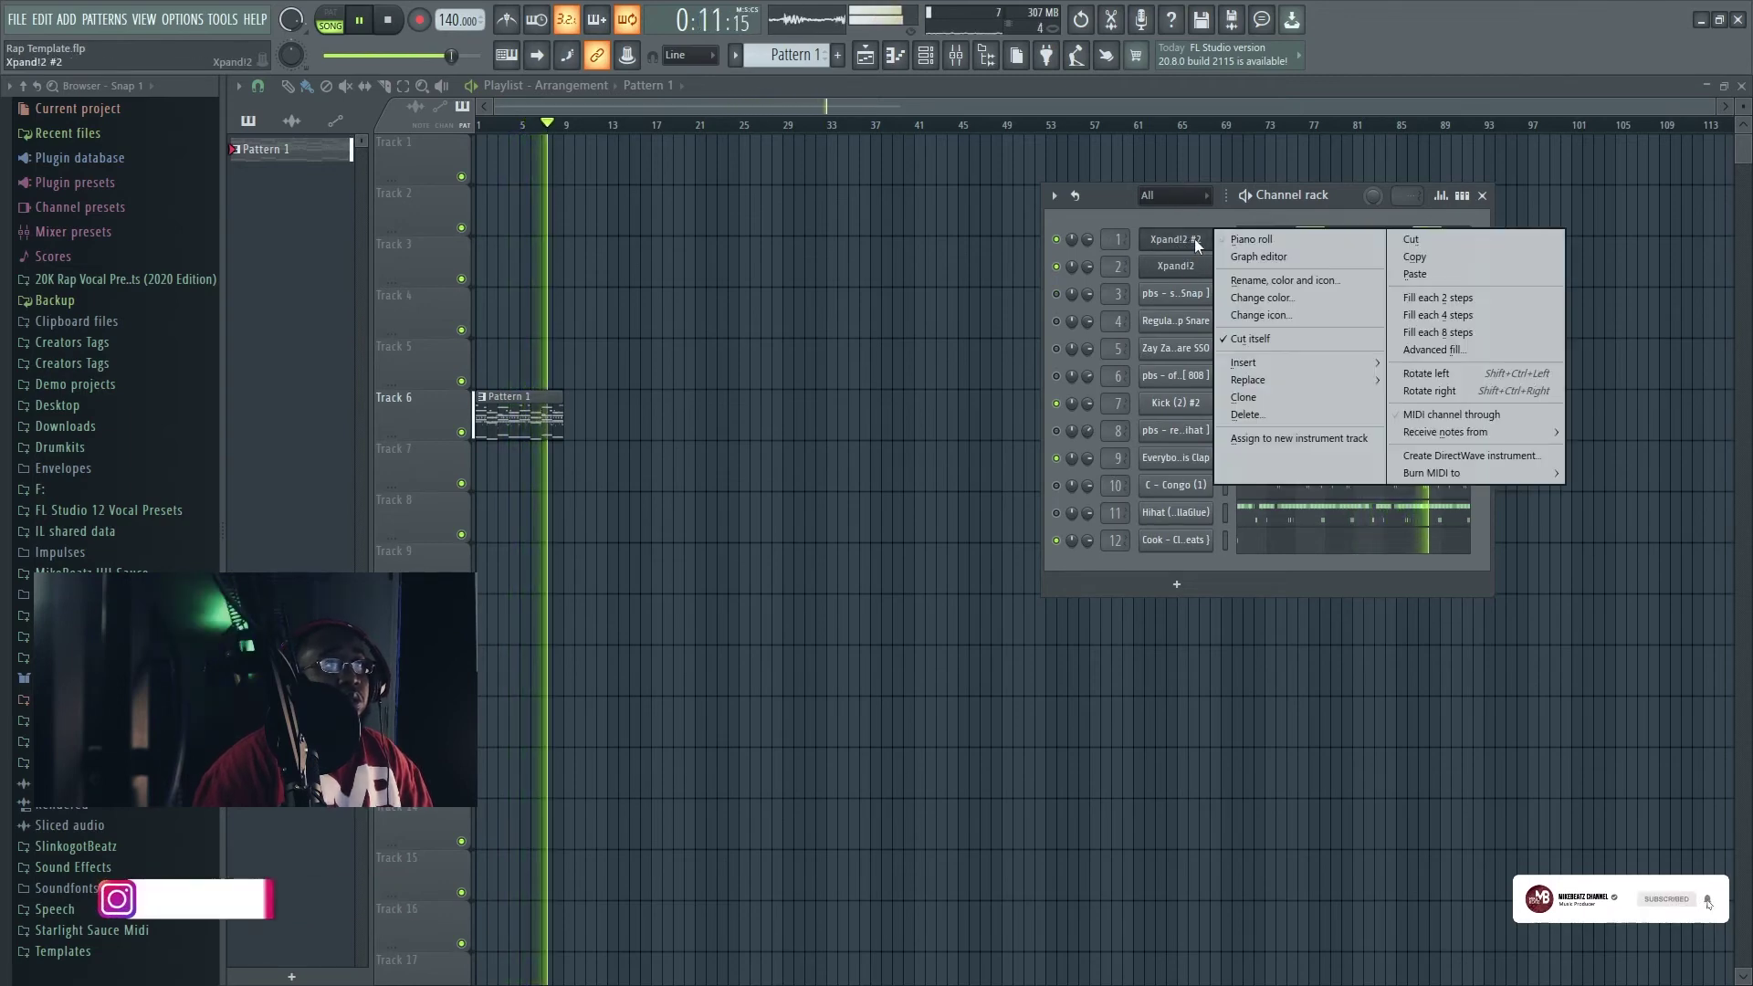
click(1384, 258)
right_click(1177, 267)
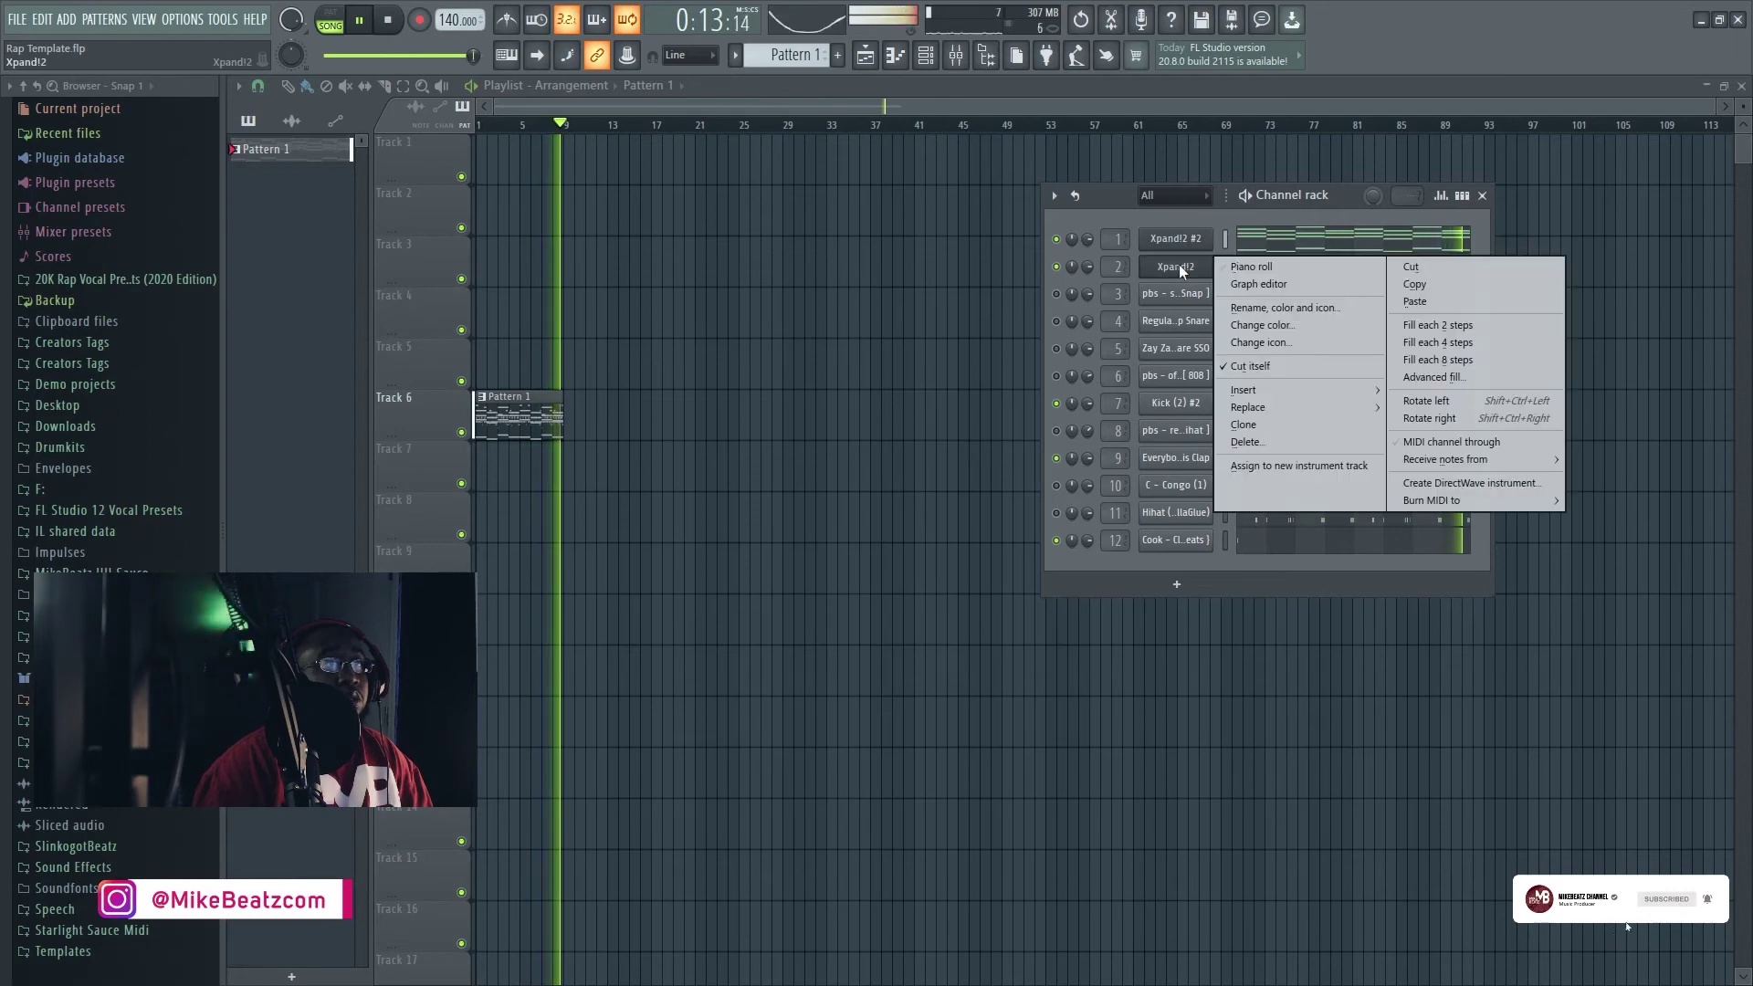
click(1416, 302)
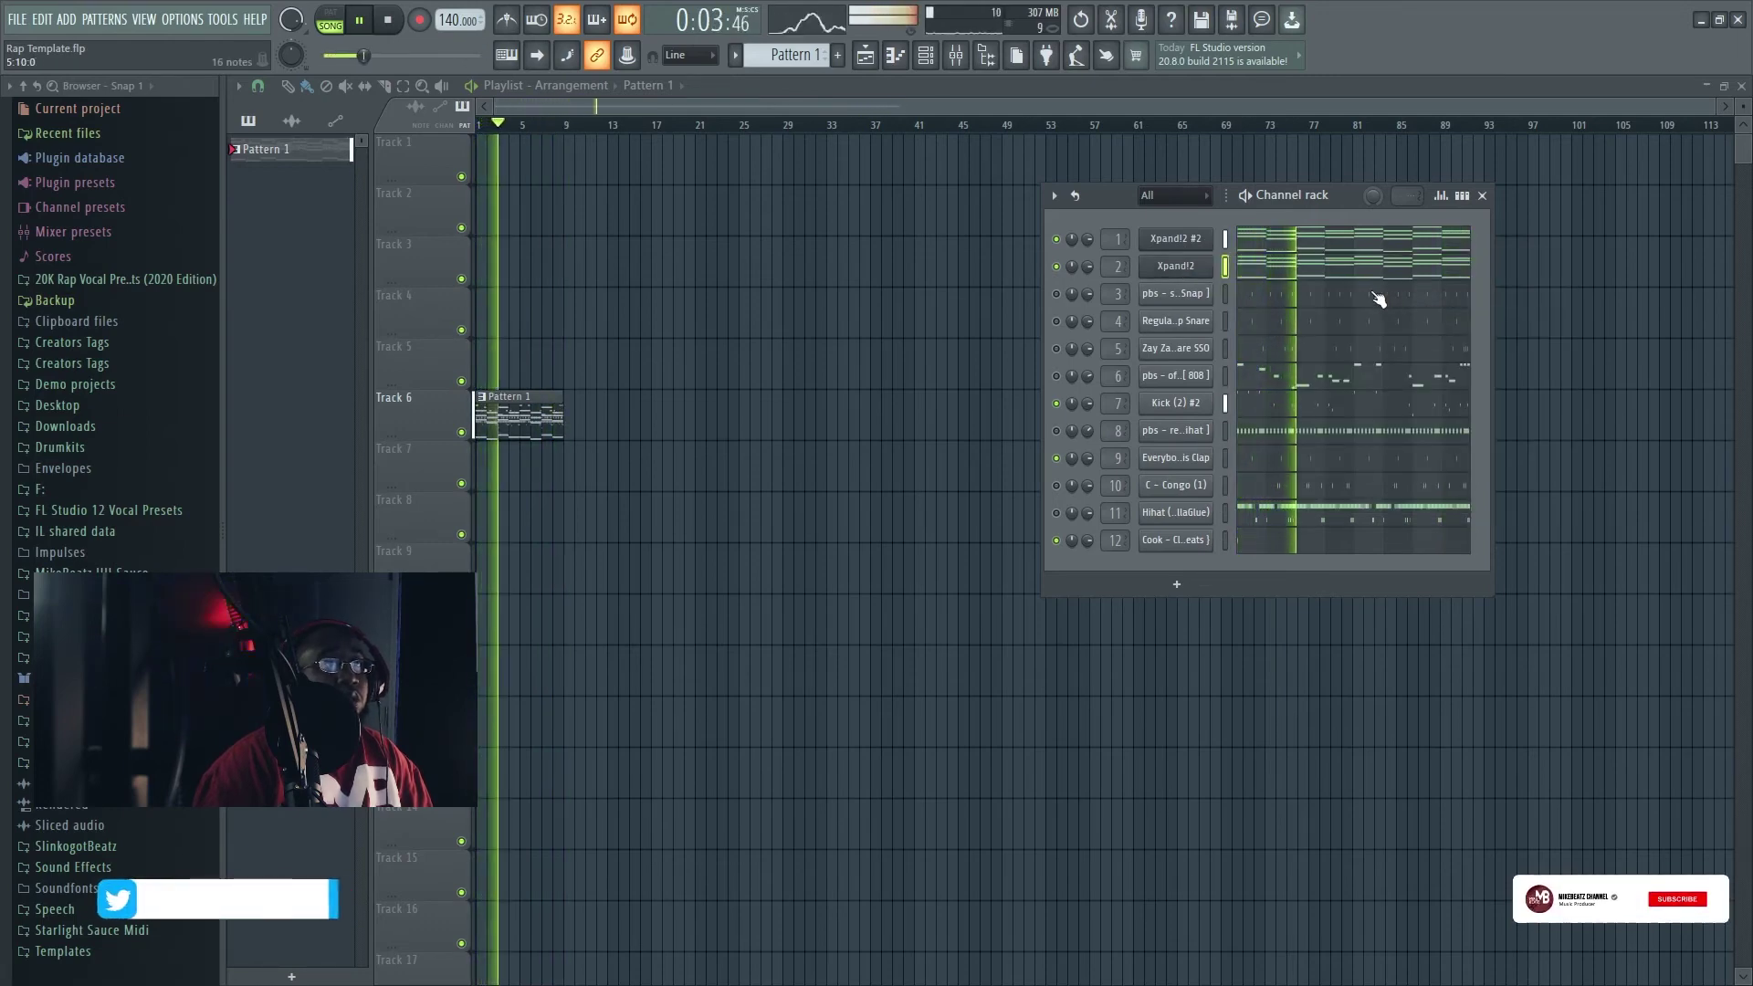
Step: Load the MikeBeatz Arp Sauce preset on Xpand!2 and open its piano roll
click(1154, 268)
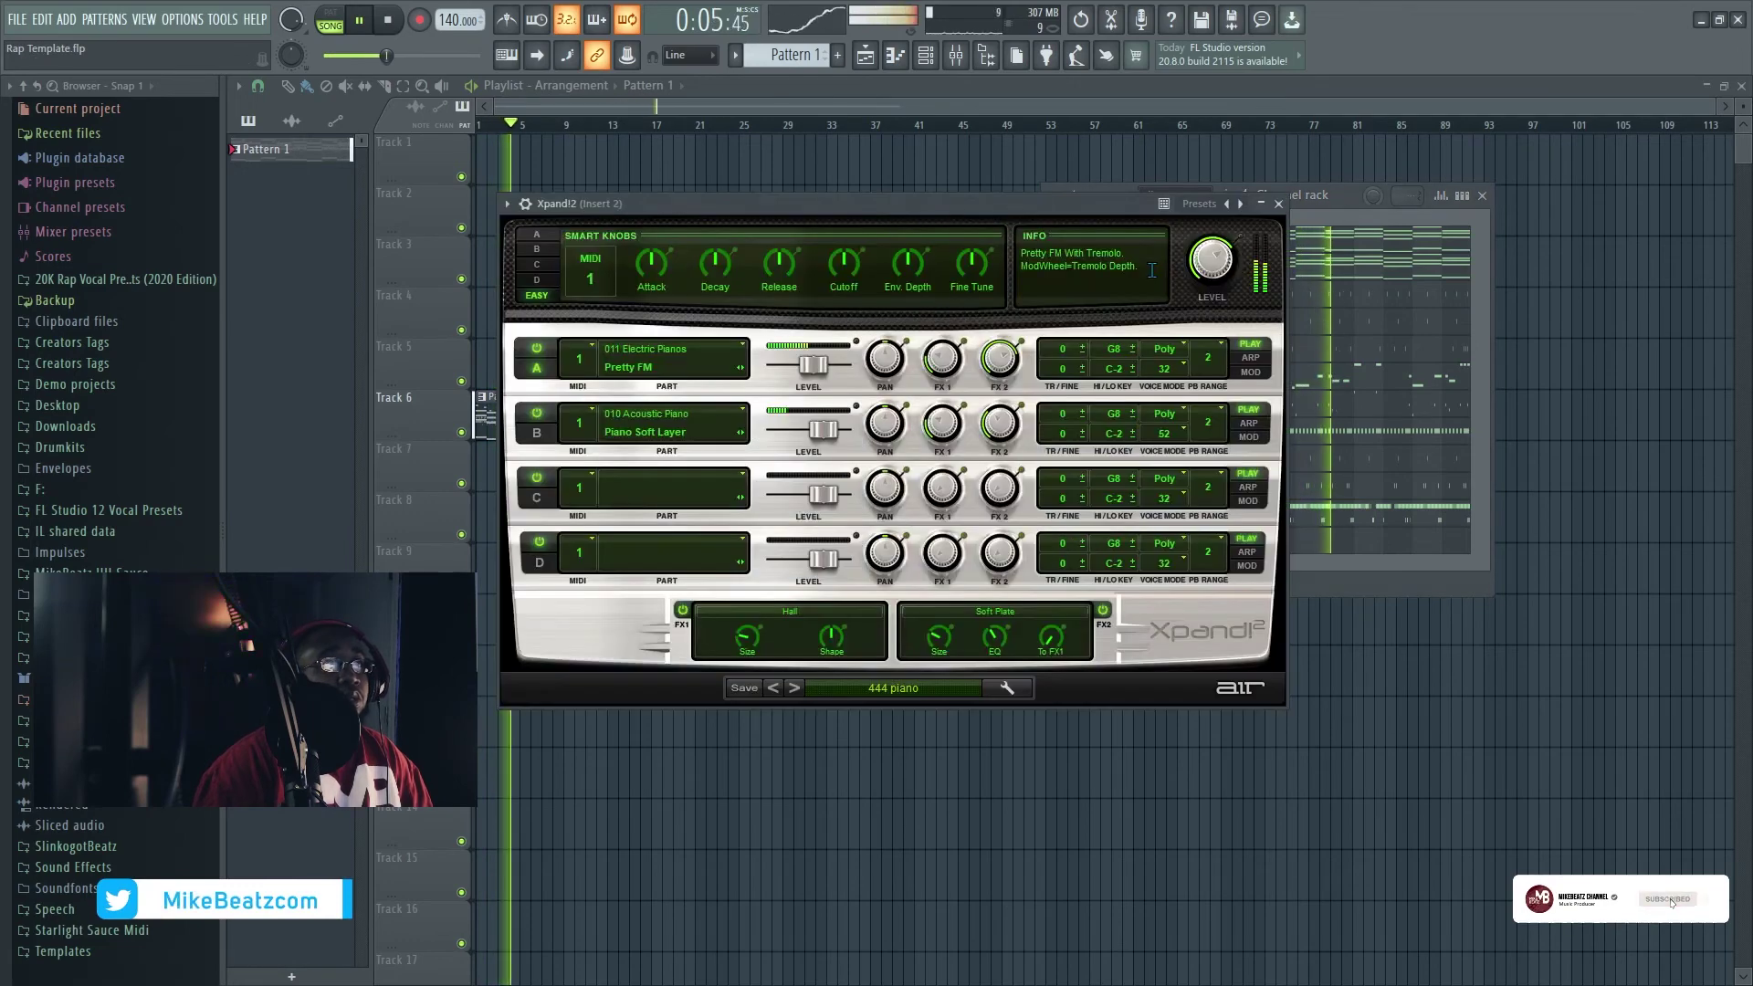
click(849, 694)
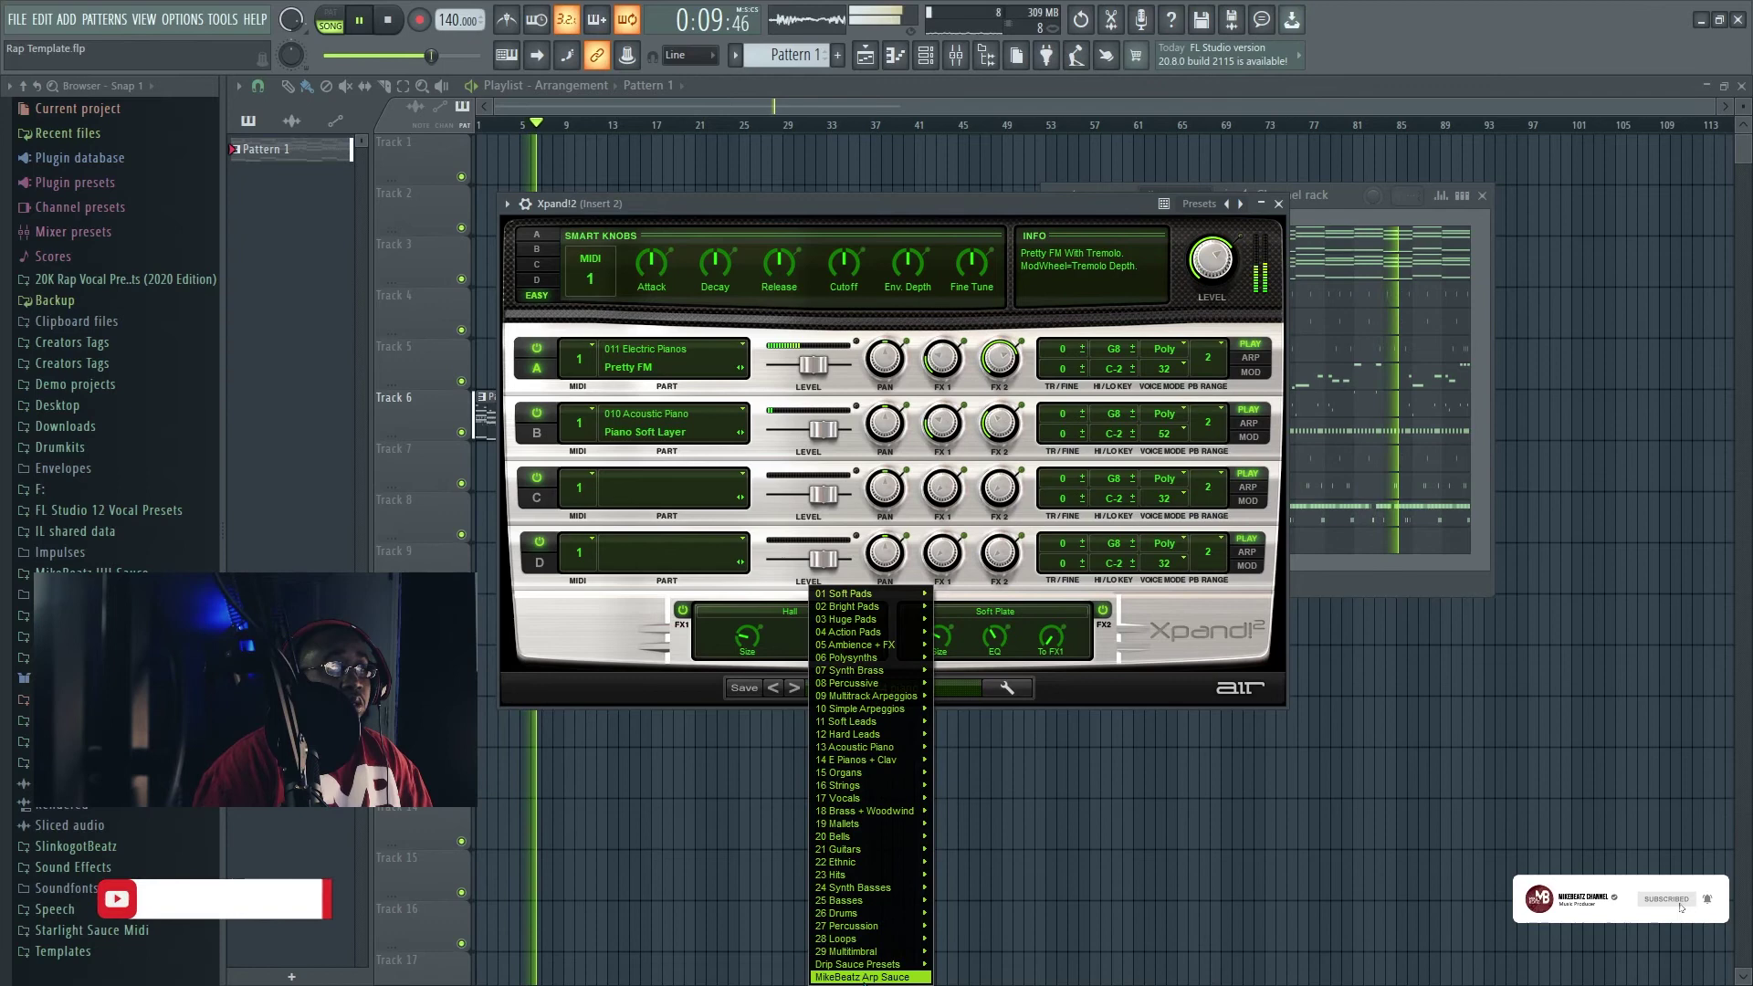
click(862, 976)
click(1277, 204)
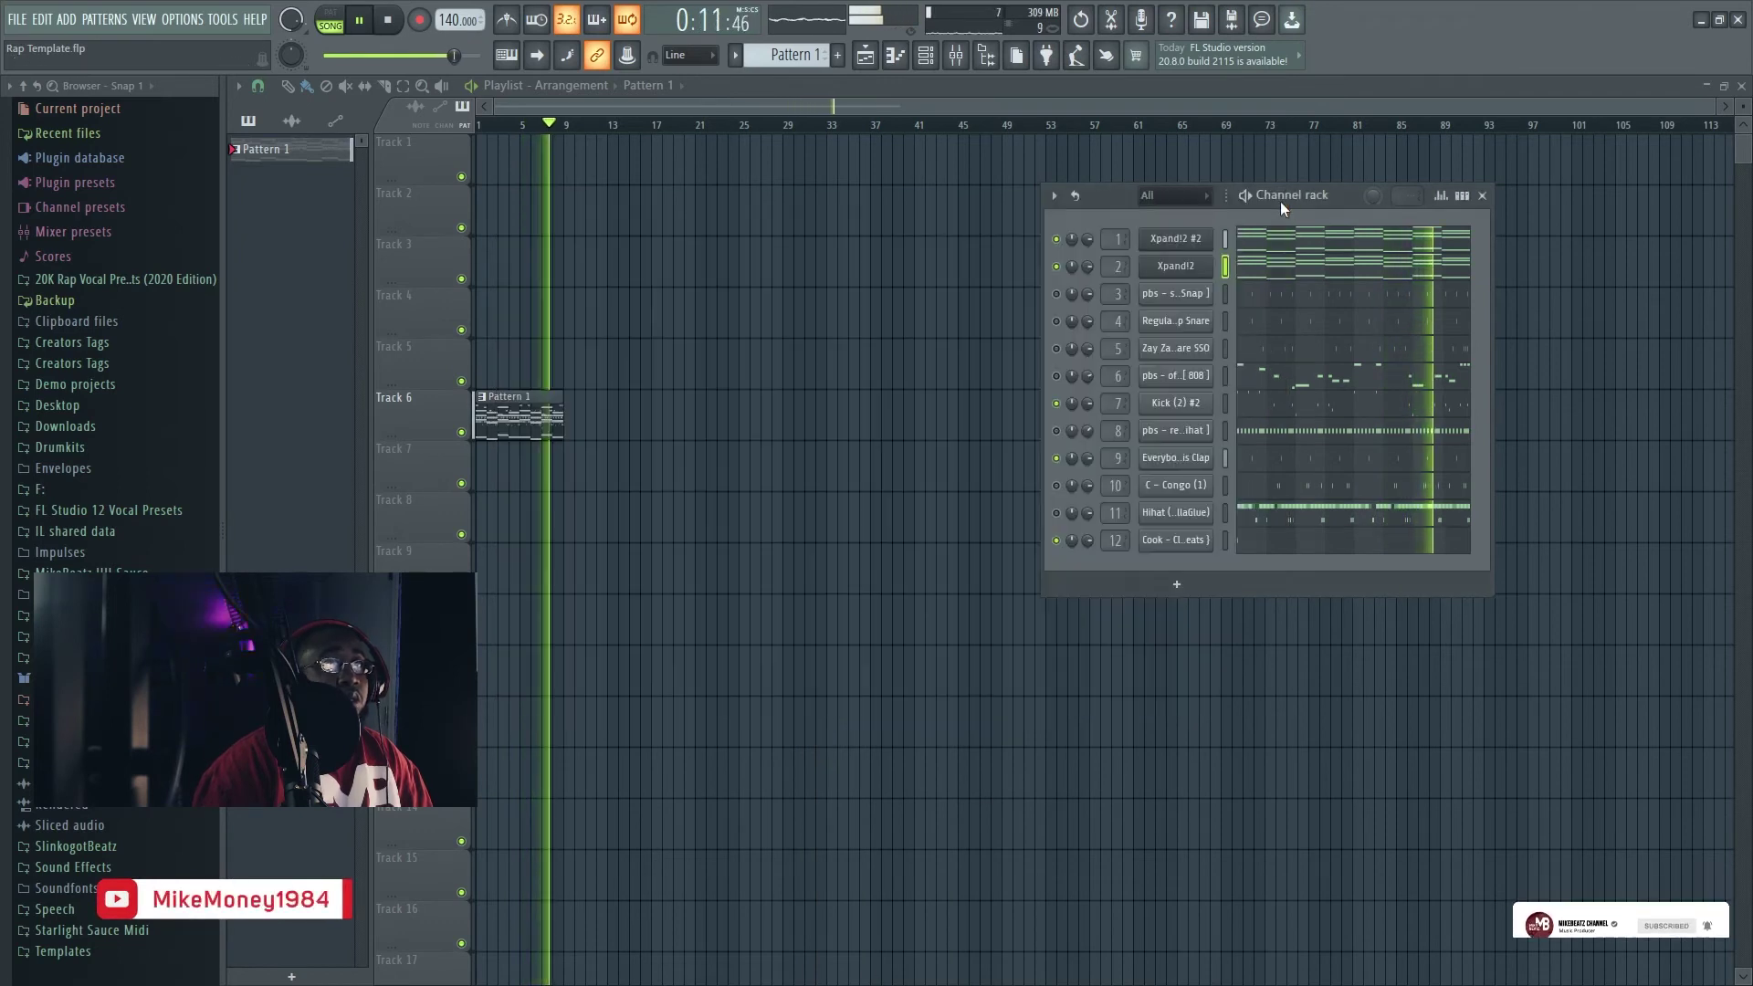
click(1296, 265)
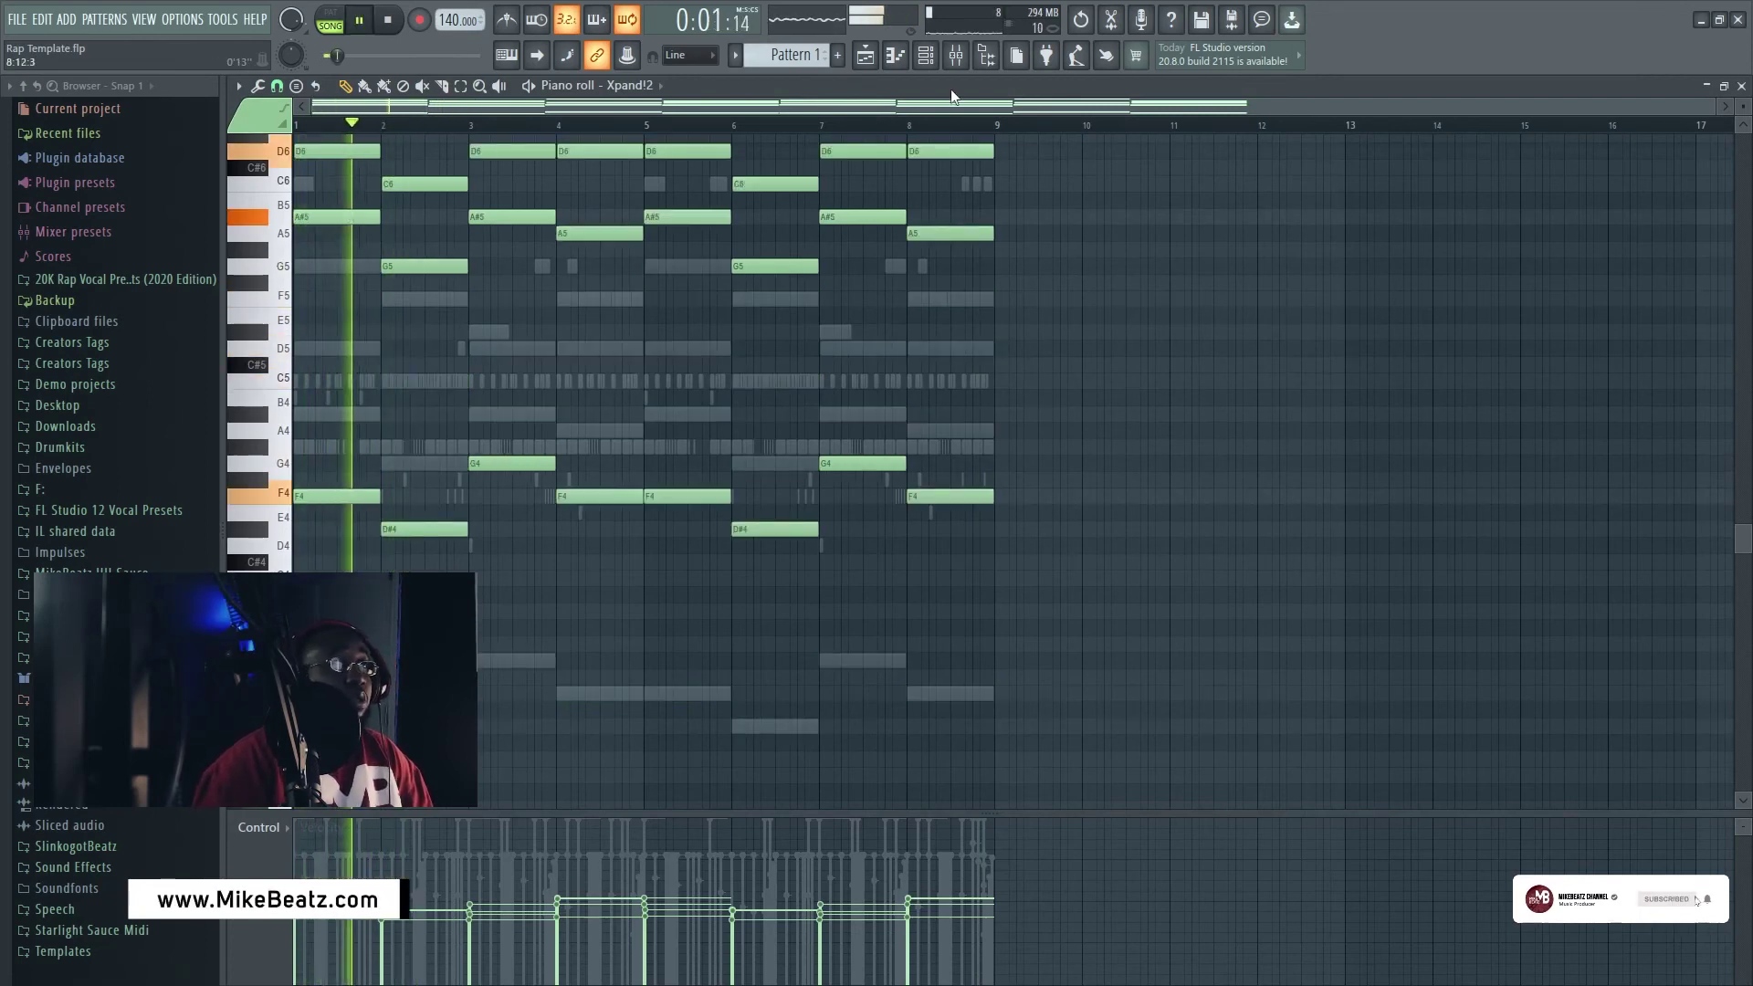
Step: Show the Channel rack, take Xpand!2 out of solo, and toggle the Kick (2) #2 mute on and off
key(F6)
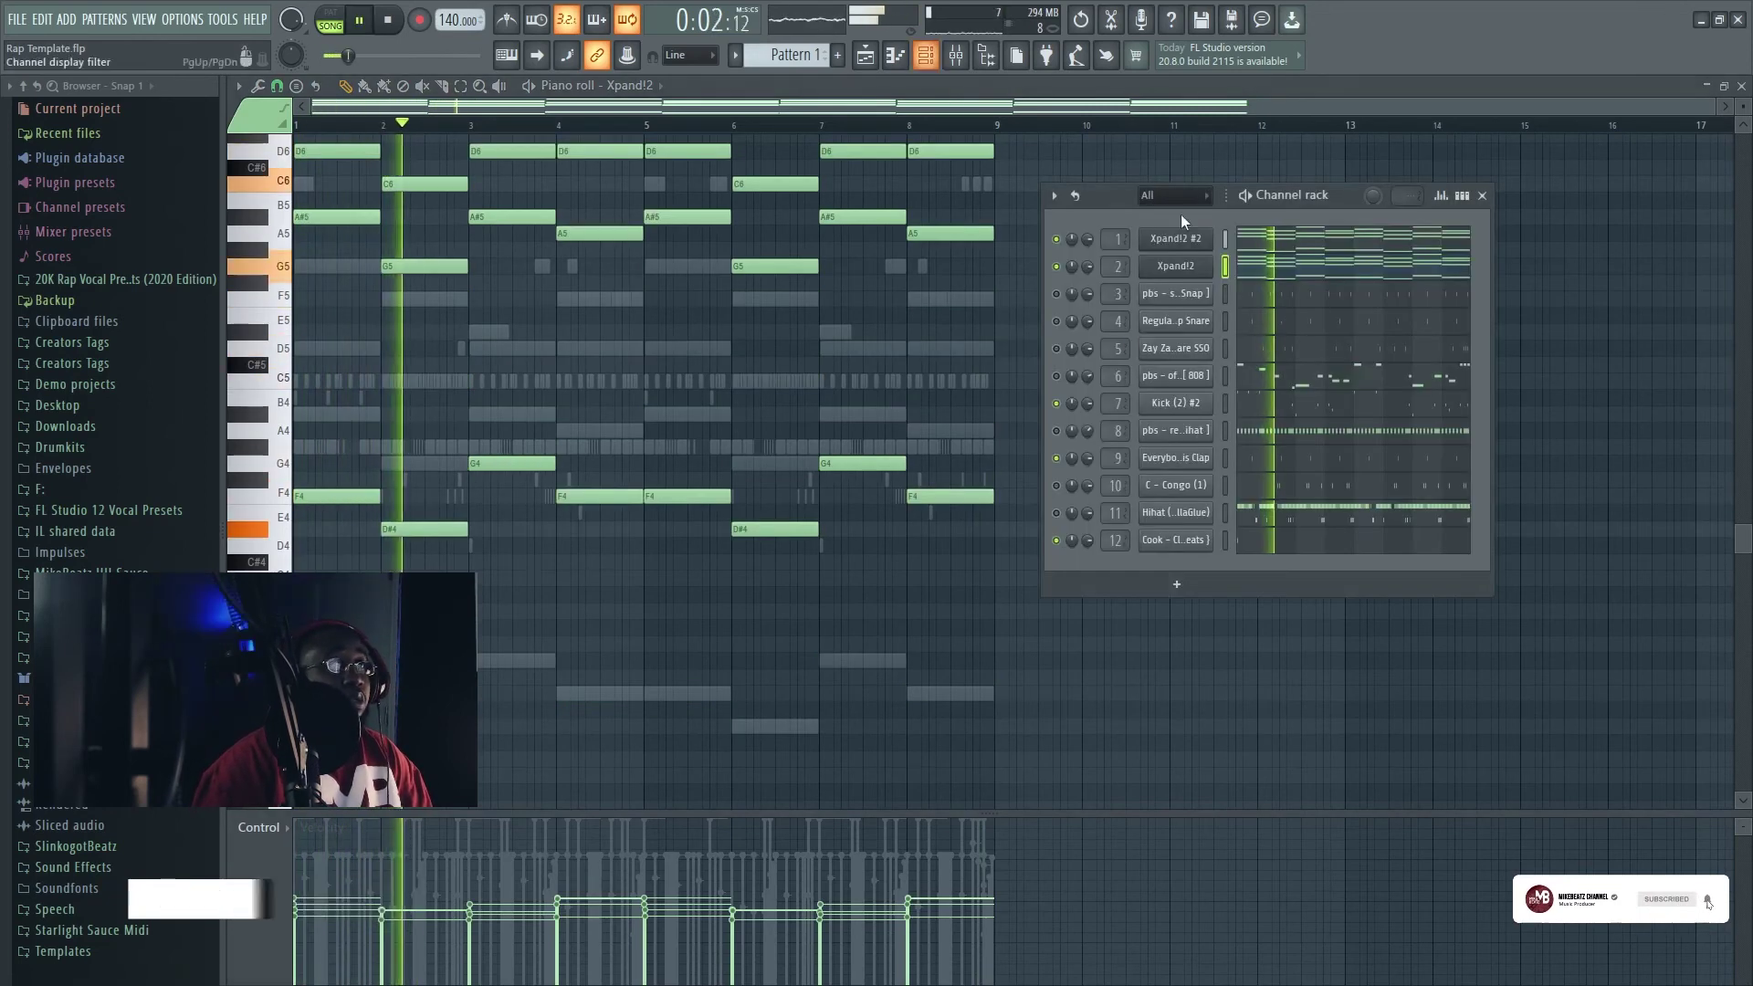
right_click(1064, 266)
right_click(1062, 266)
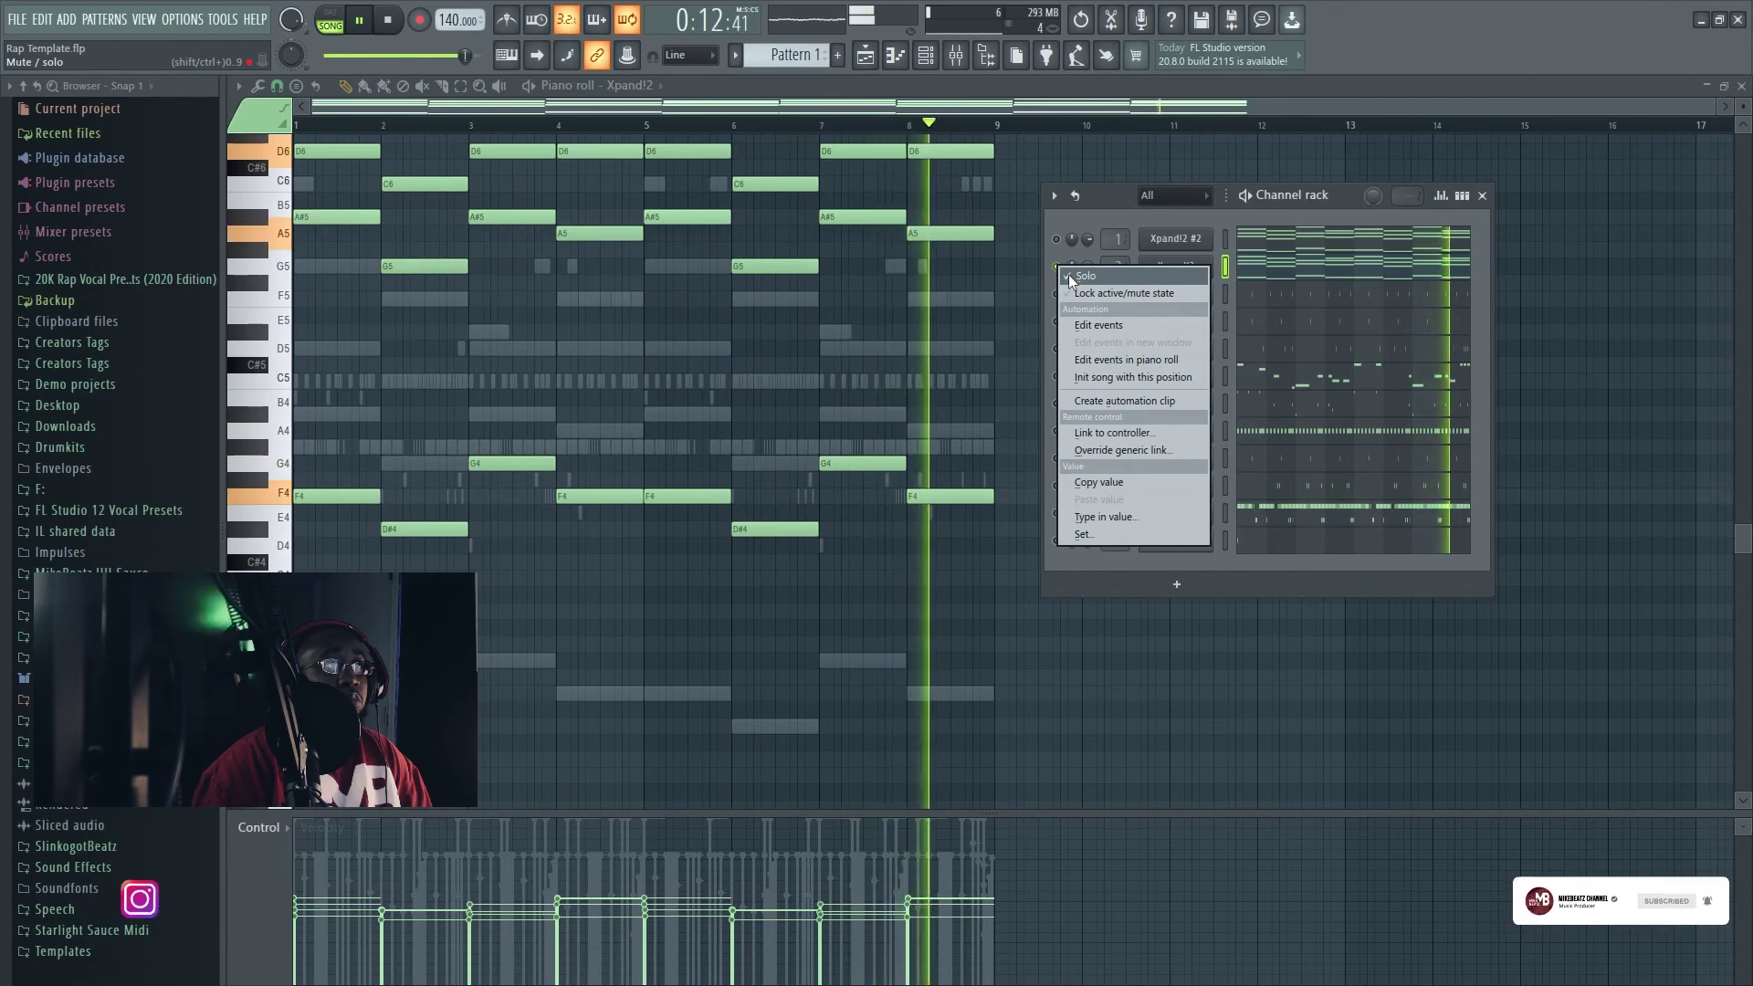
click(1068, 274)
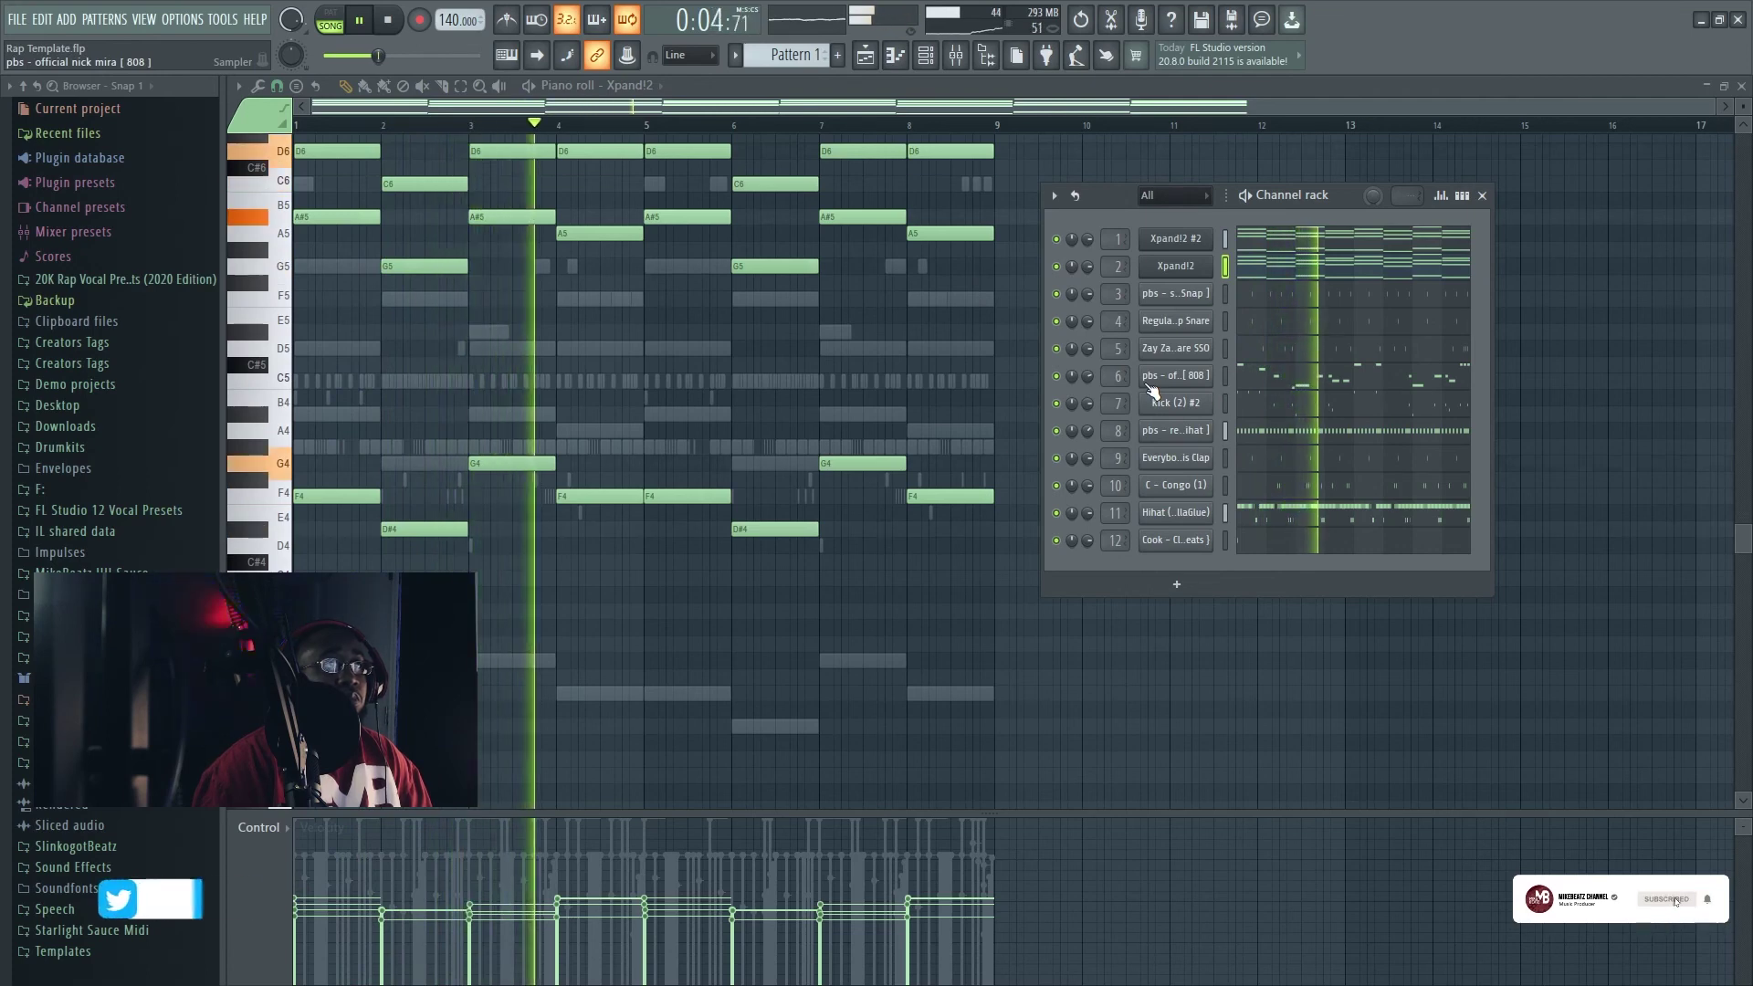
click(1056, 404)
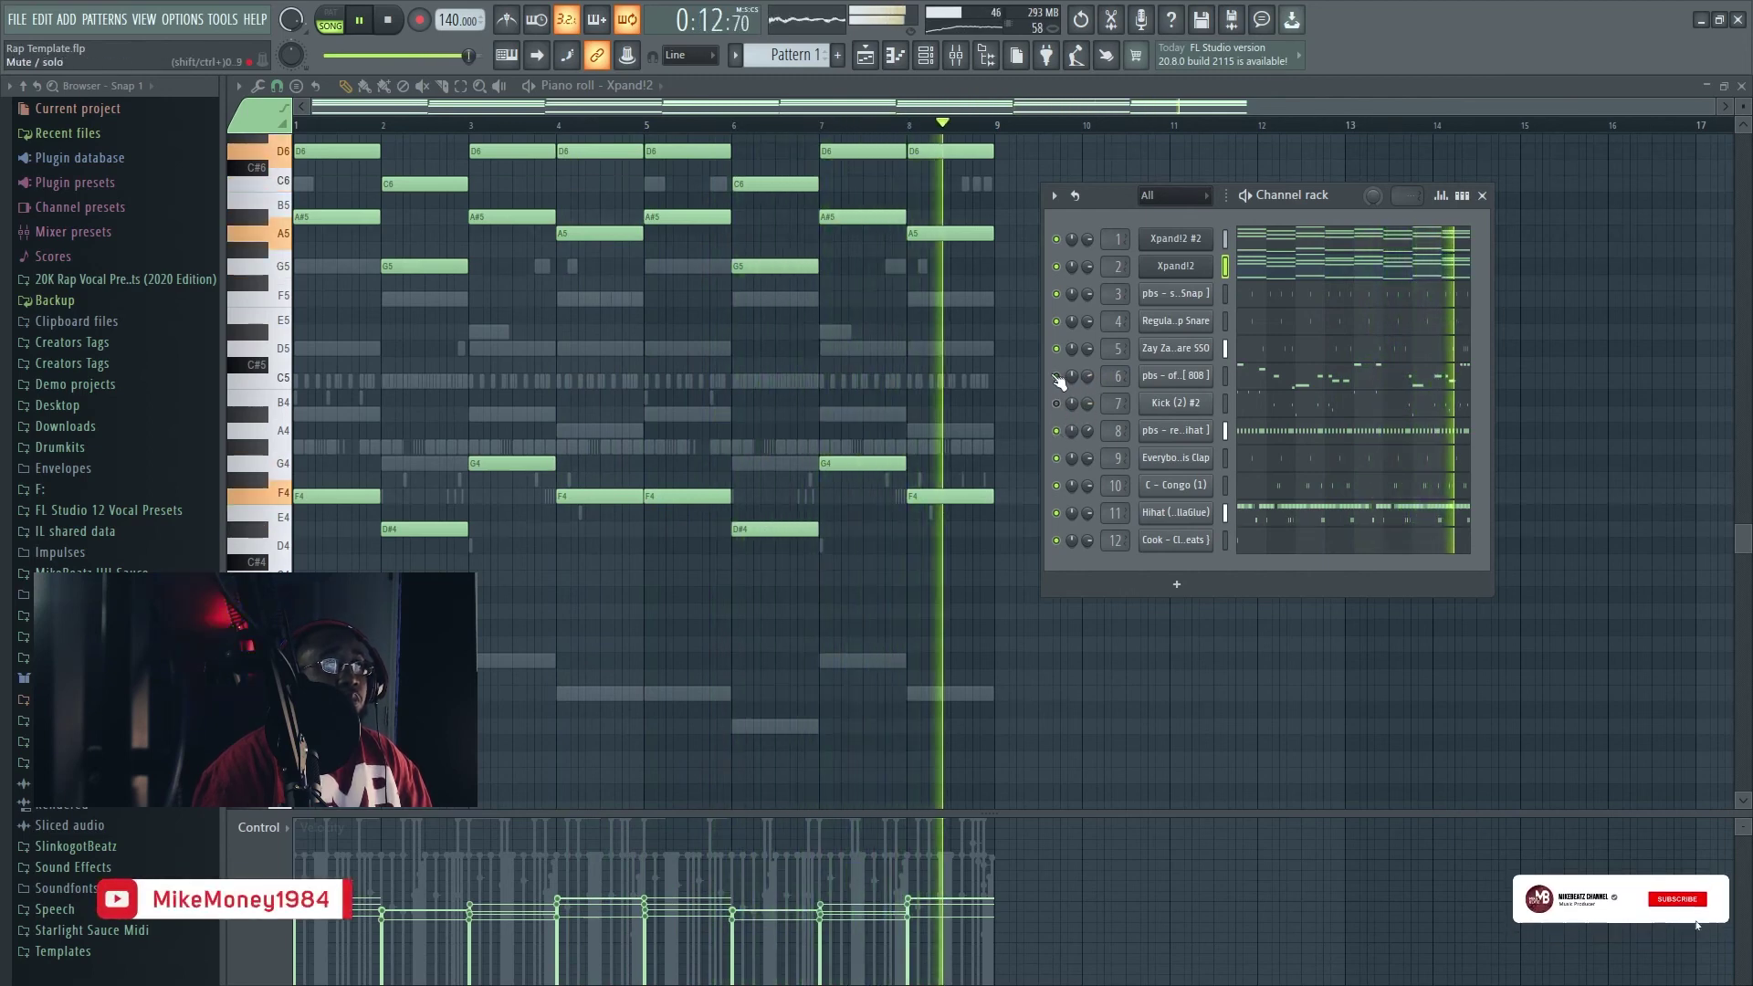
click(1056, 403)
key(space)
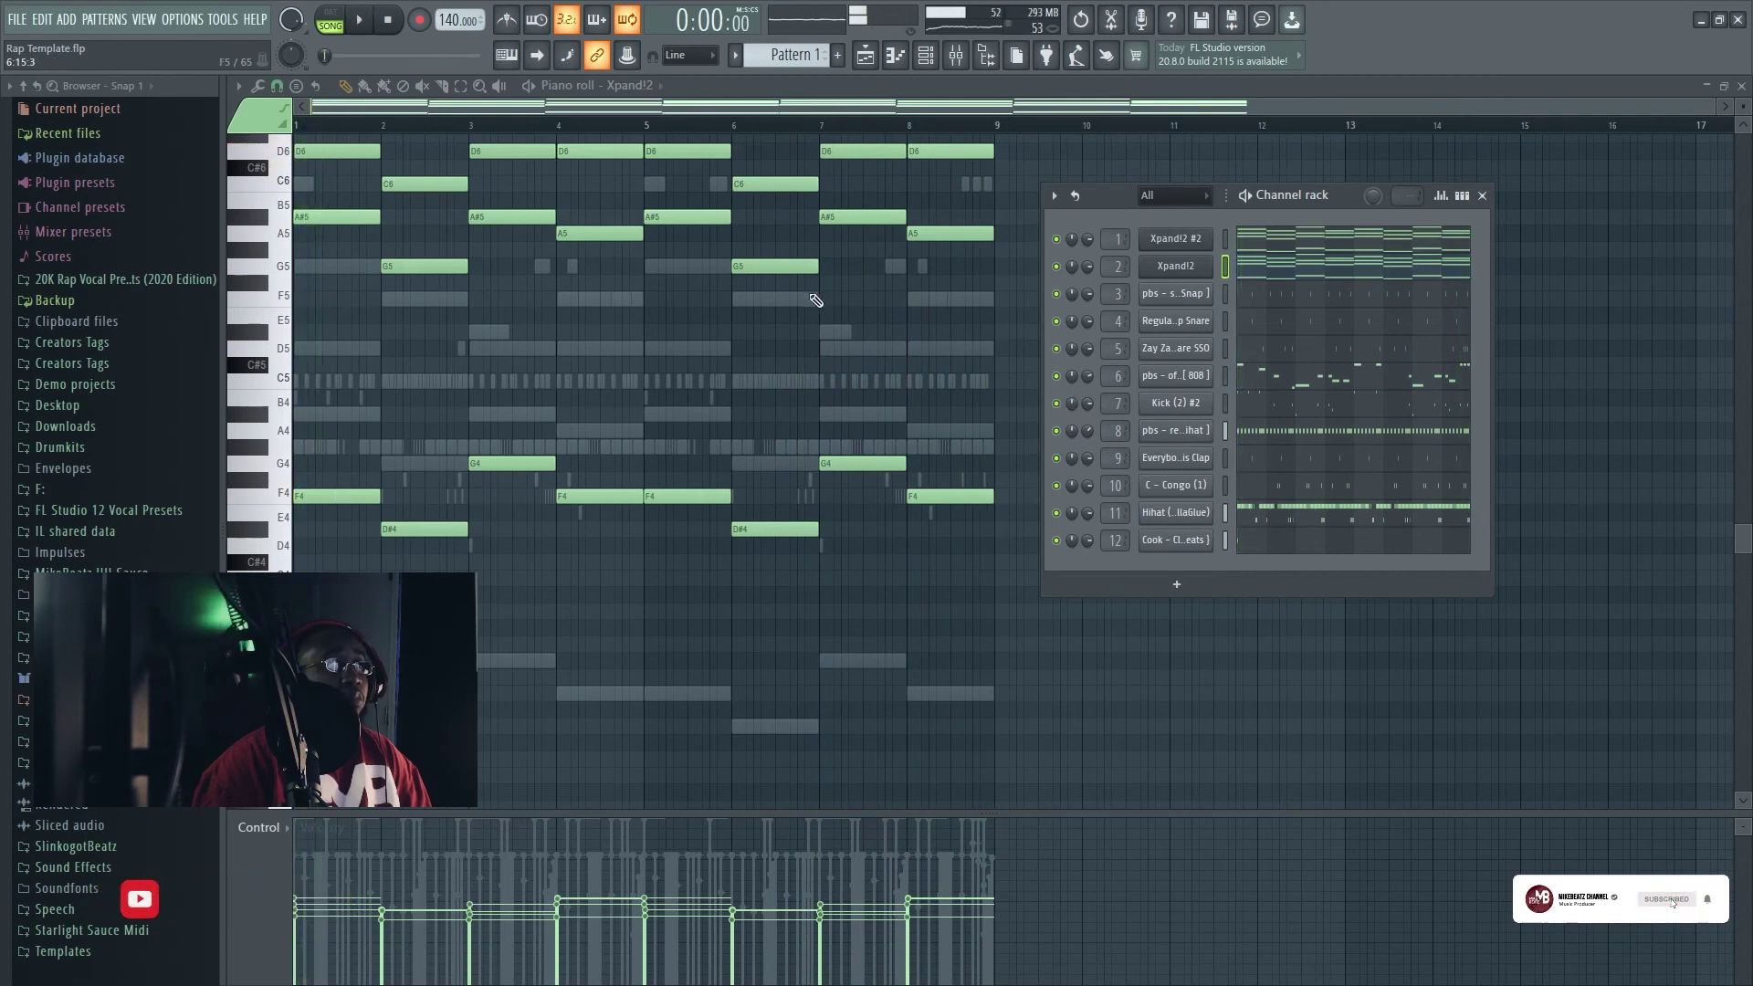